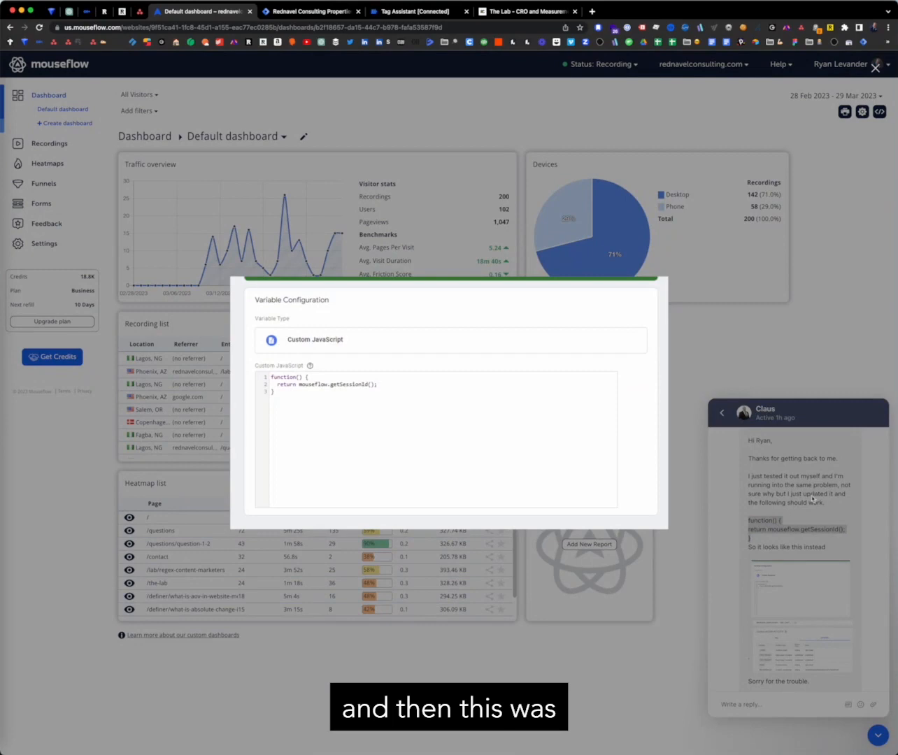
Switch to the Rednavel Consulting website, open the Get FREE CRO Audit page and submit its form blank
left_click(812, 498)
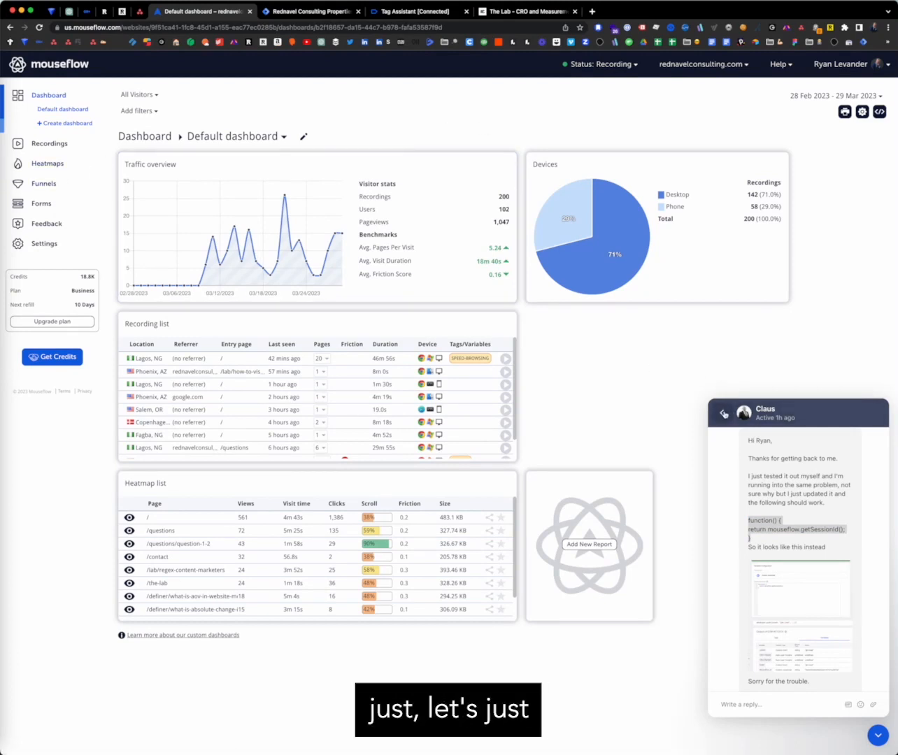
left_click(499, 11)
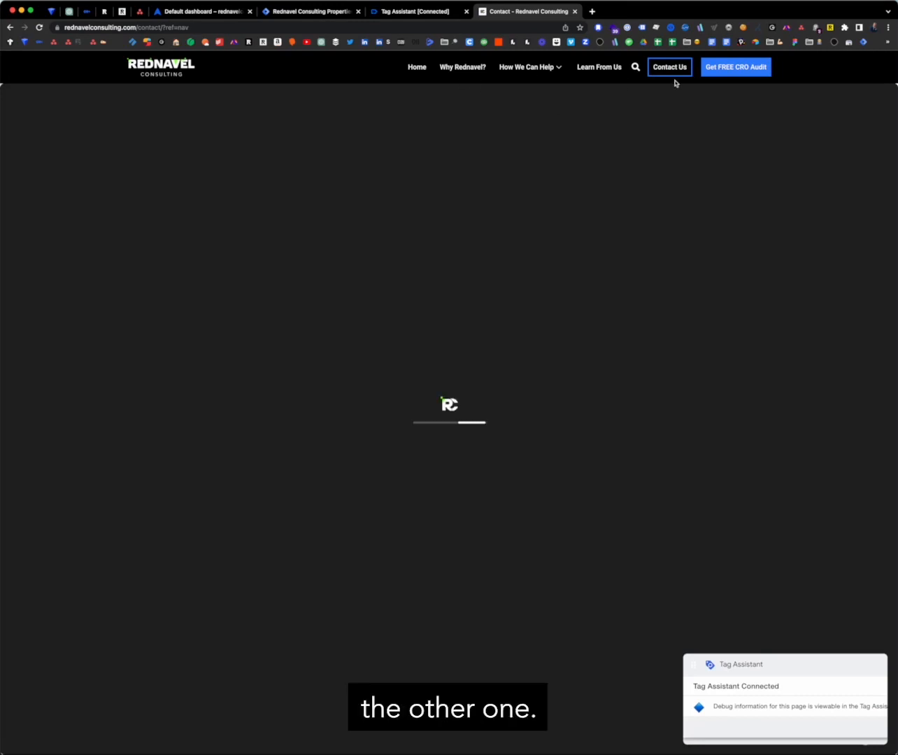
left_click(741, 68)
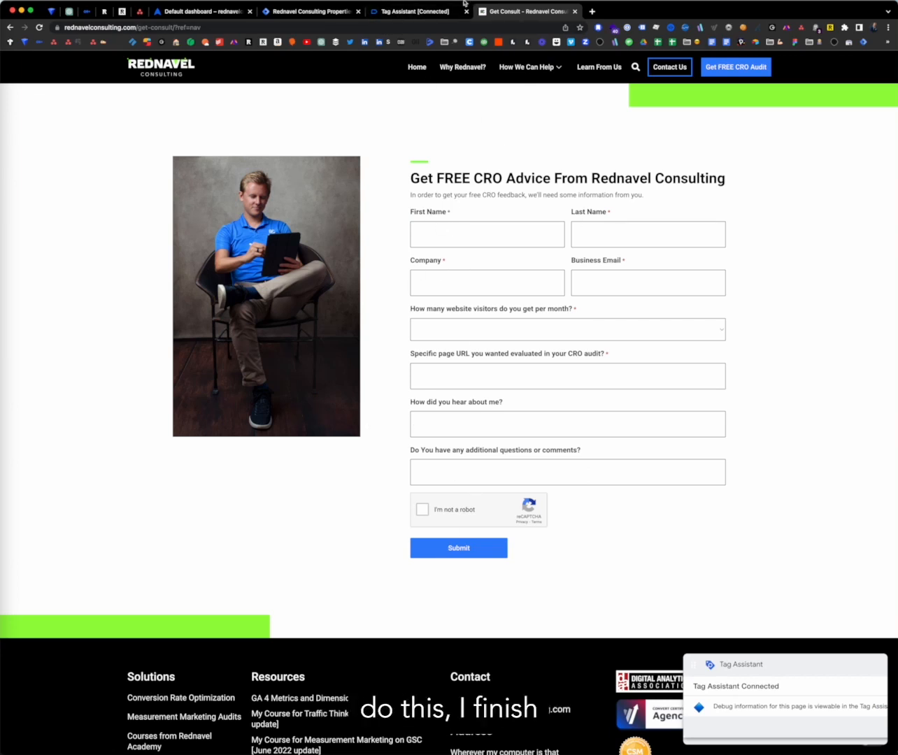
left_click(465, 550)
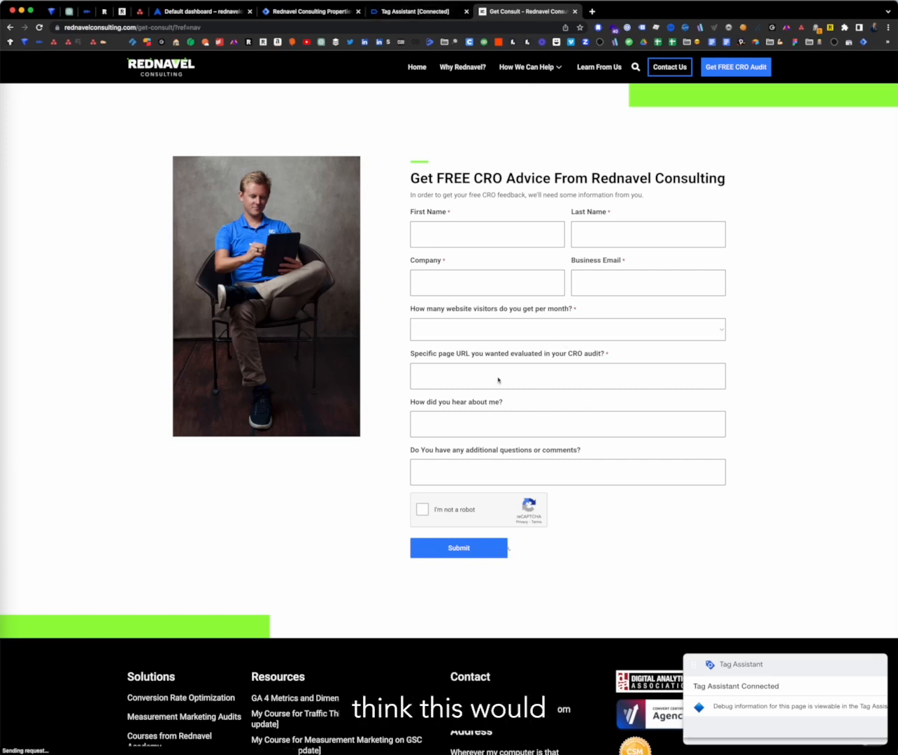
In Tag Assistant, copy the value of the RC - CJS - Mouseflow Script variable from the latest Click event
left_click(417, 12)
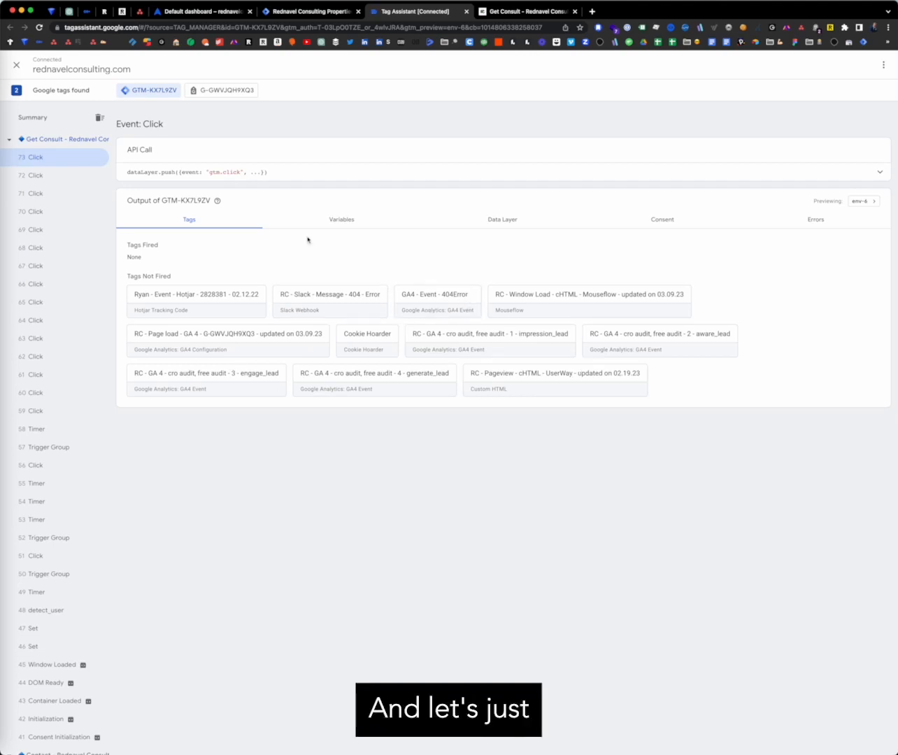
left_click(342, 221)
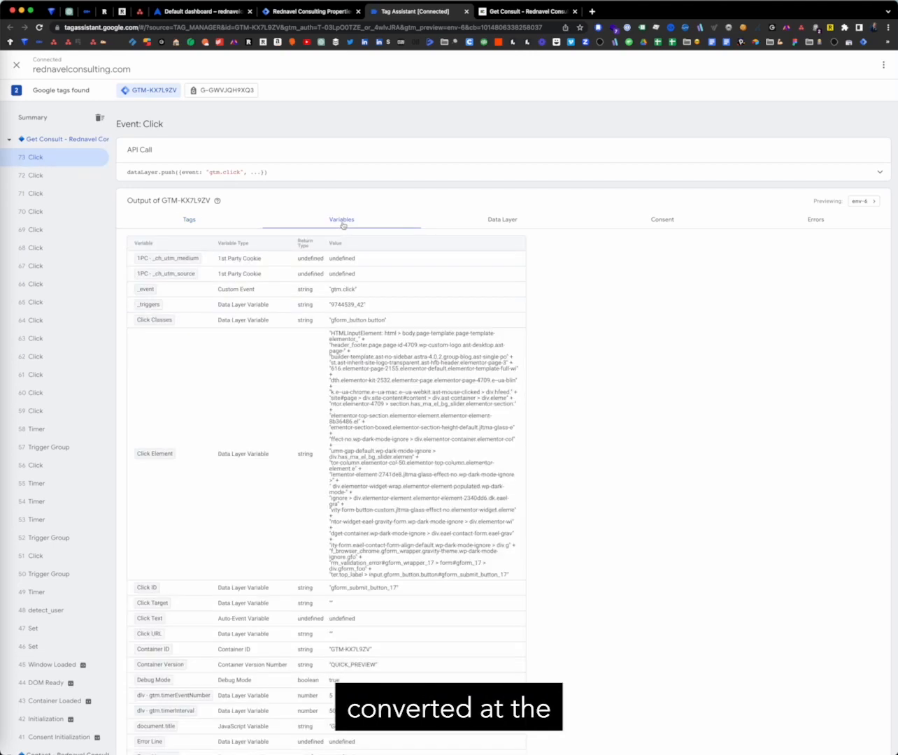
scroll(275, 485, "down", 10)
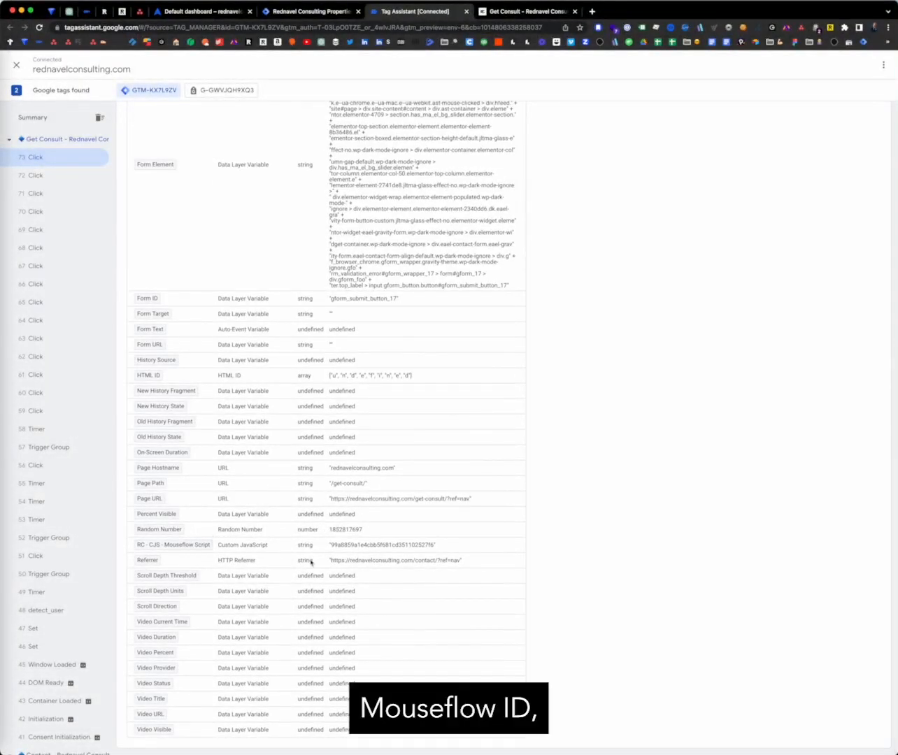
double_click(373, 551)
key("super+c")
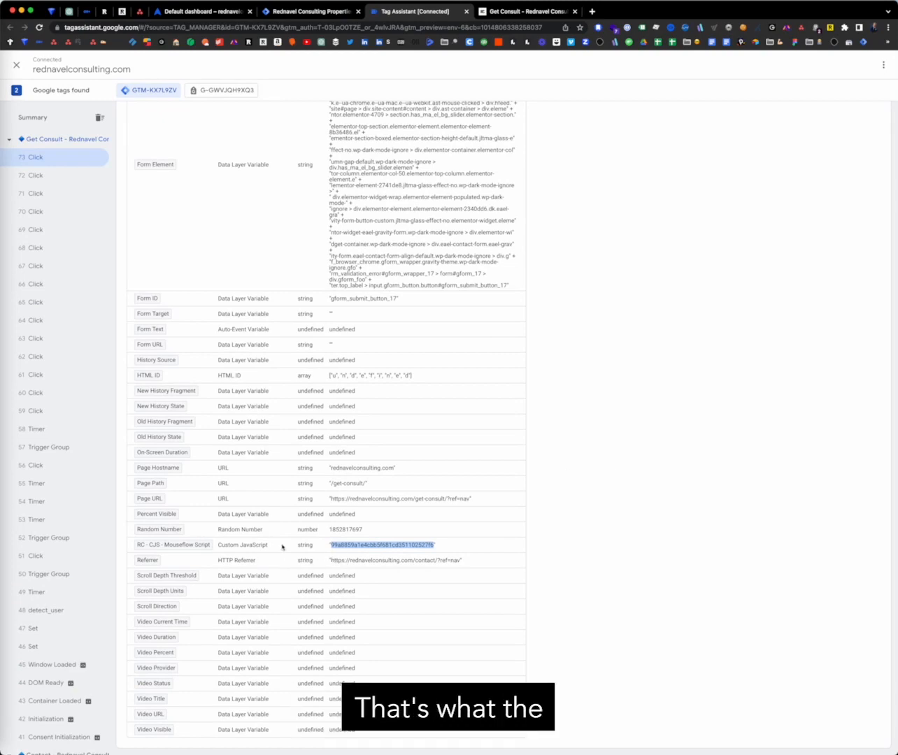
In Tag Manager, leave the open triggers and review the custom JavaScript of the RC - CJS - Mouseflow Script variable
left_click(308, 12)
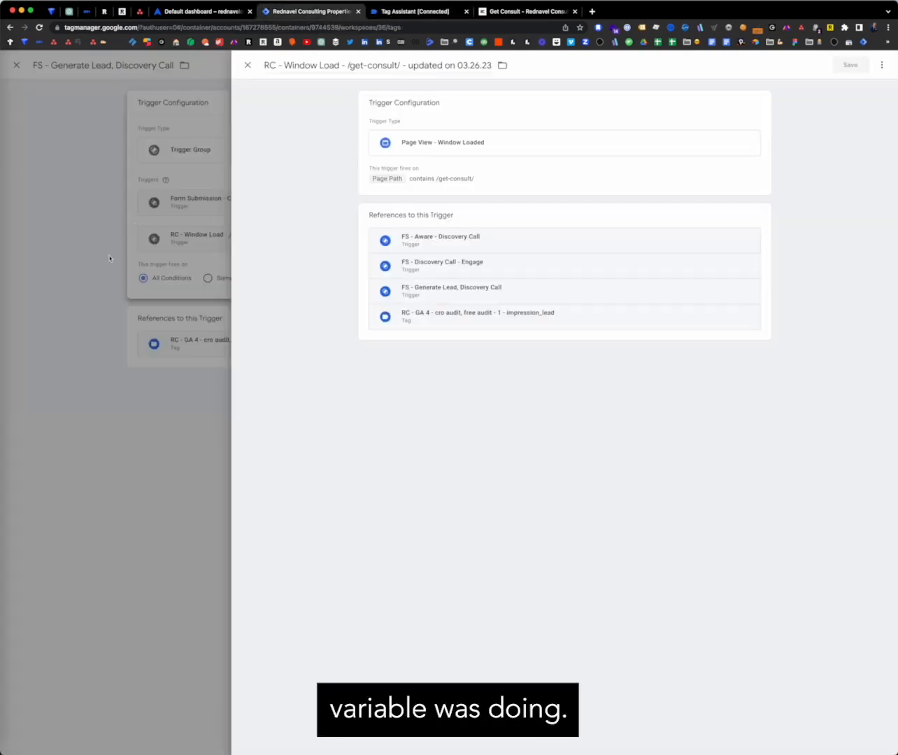
left_click(109, 255)
left_click(104, 202)
left_click(116, 167)
left_click(43, 216)
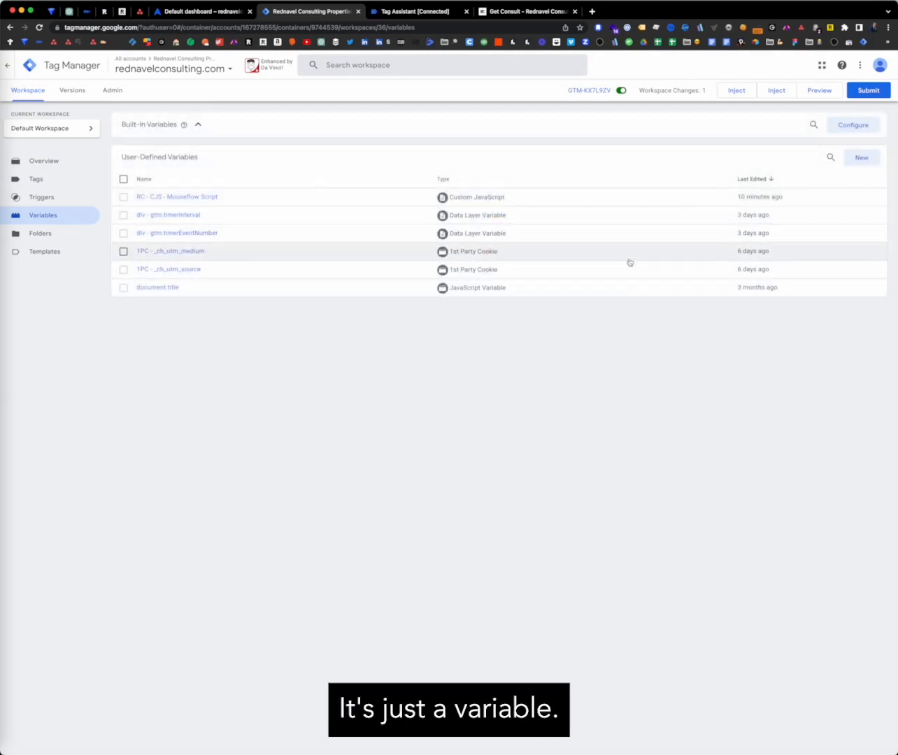
left_click(175, 197)
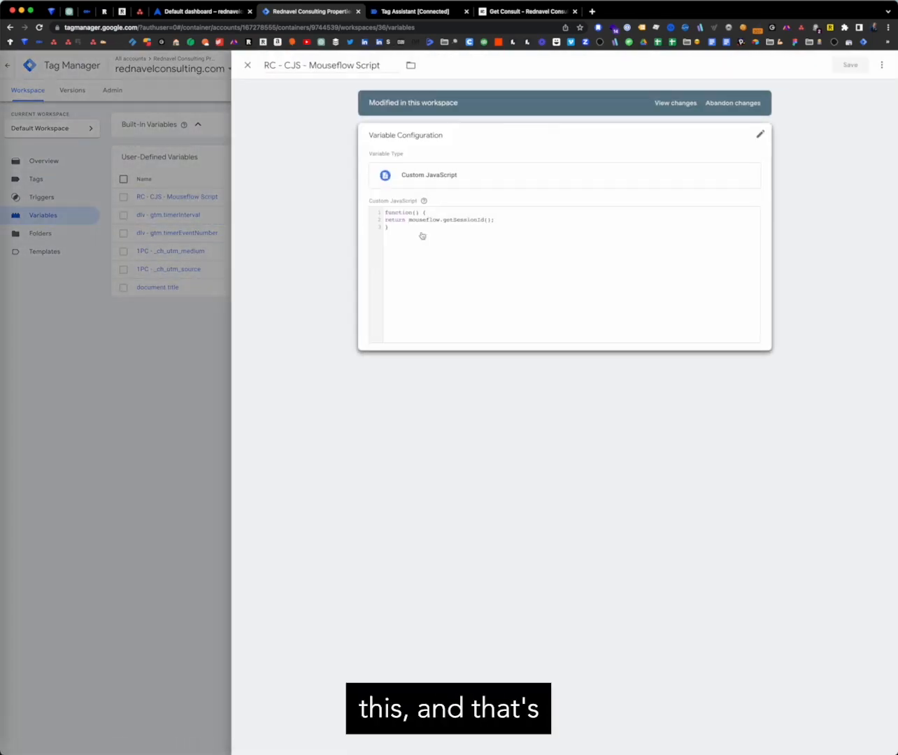
left_click(111, 236)
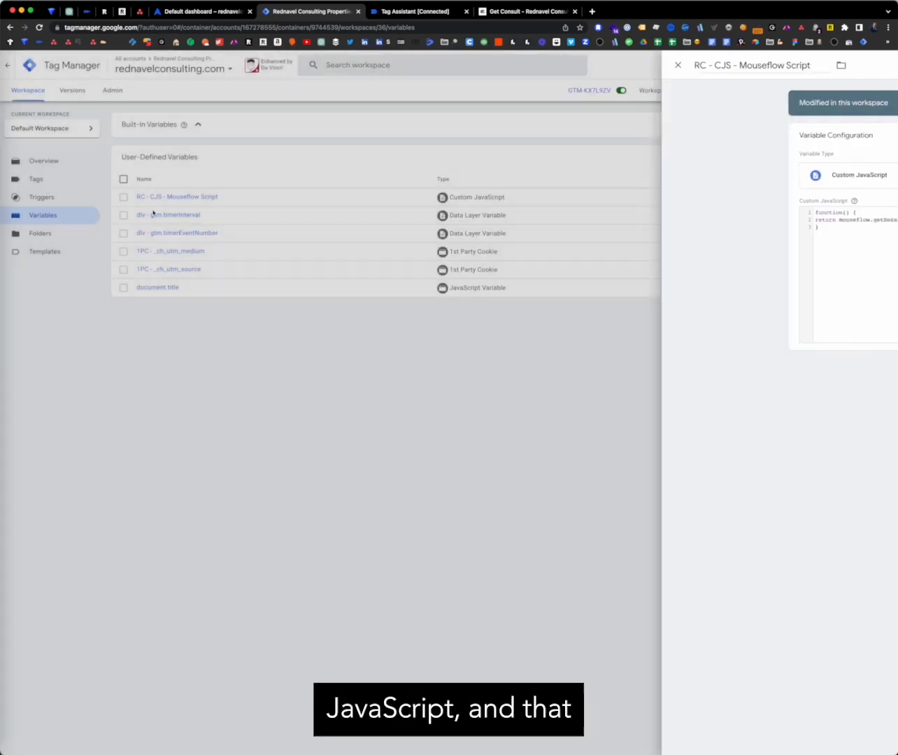
In Mouseflow, filter the recordings by the copied session ID
left_click(200, 14)
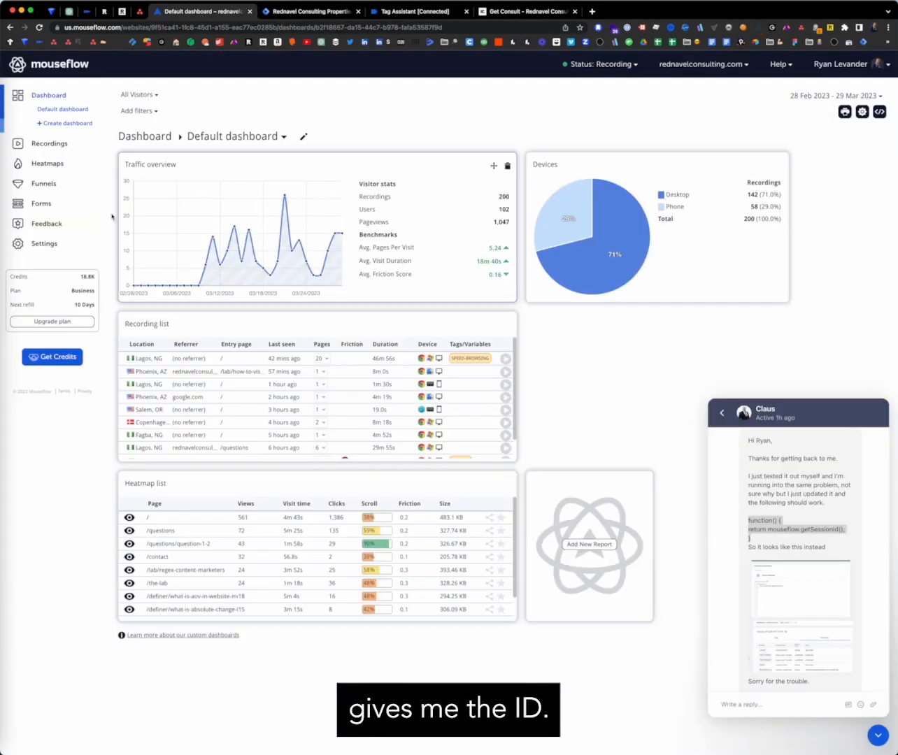
left_click(47, 142)
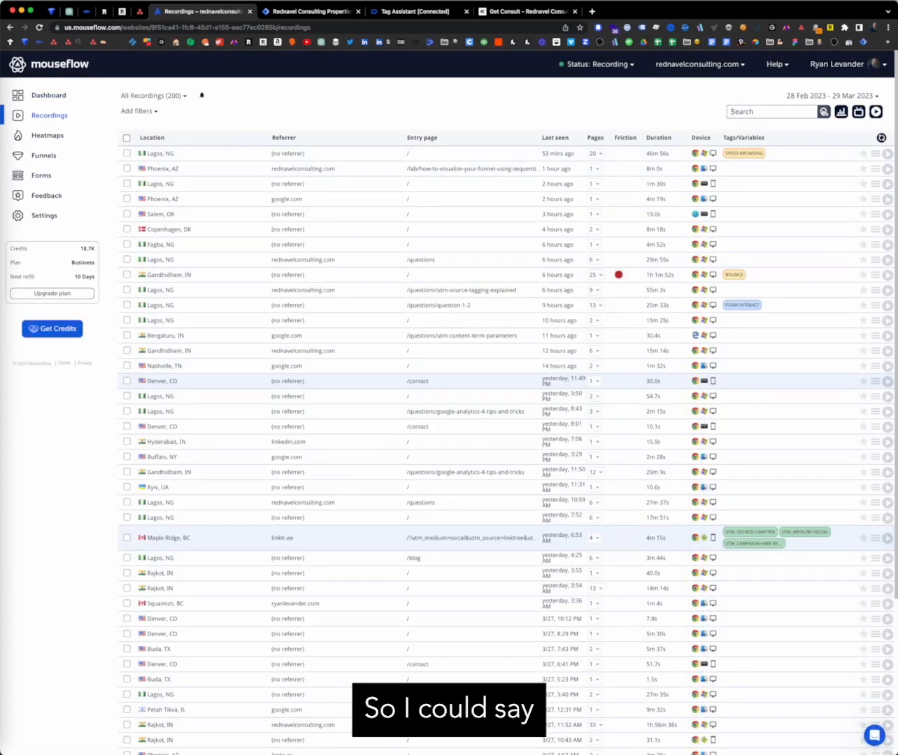
left_click(139, 112)
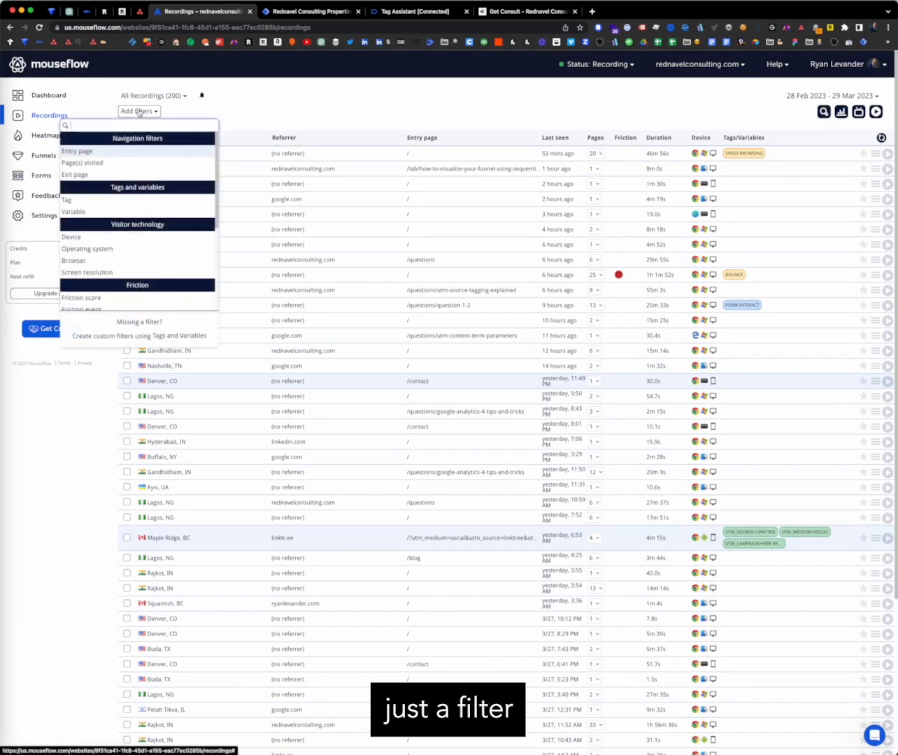
type("sess")
left_click(97, 152)
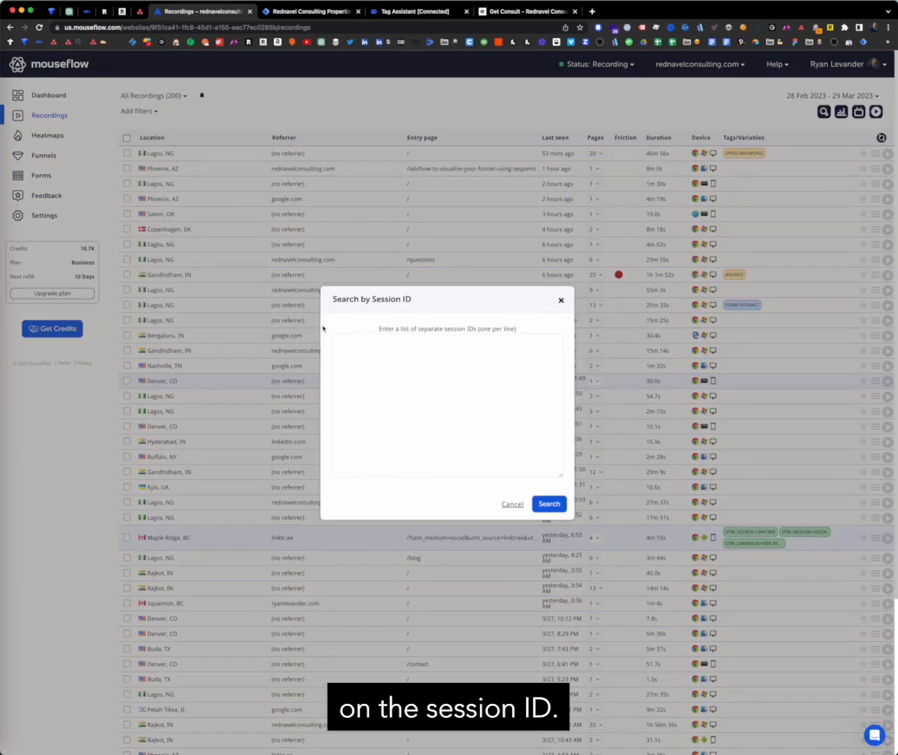
key("super+v")
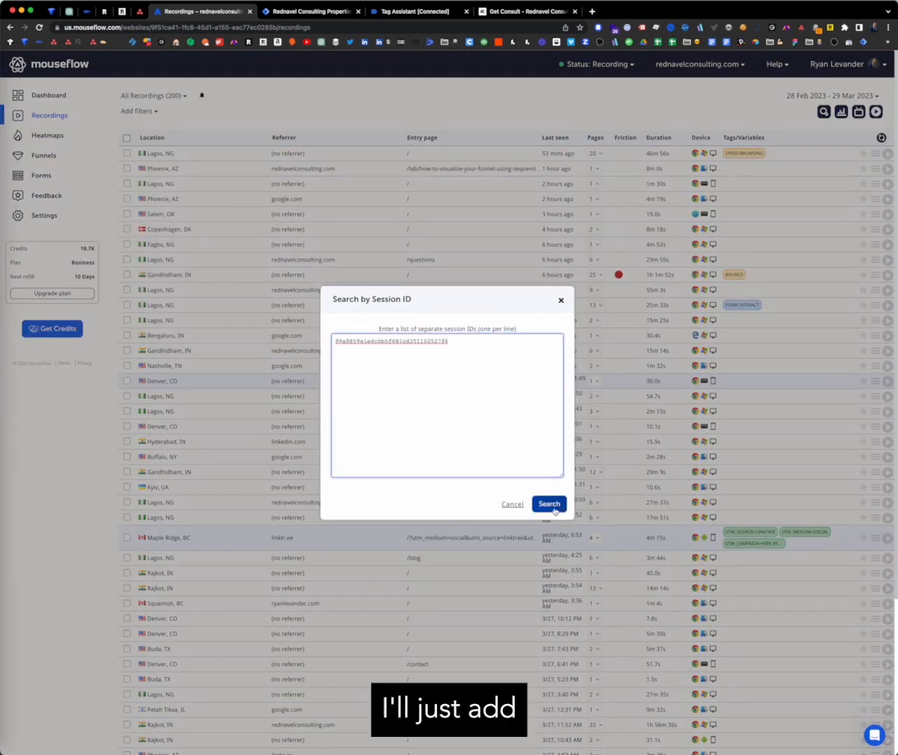
left_click(549, 504)
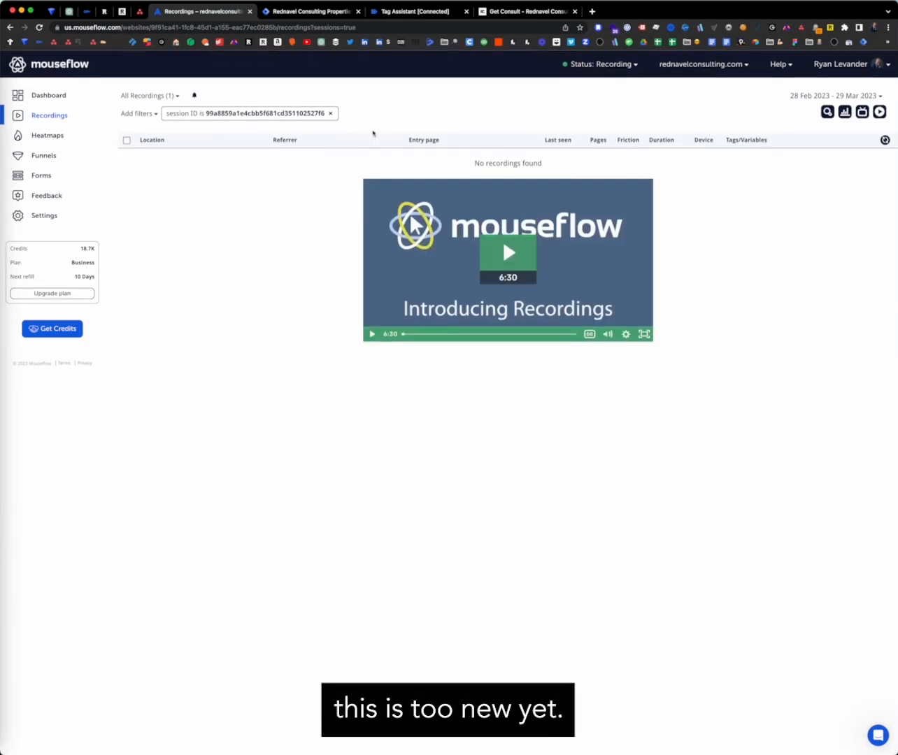
Check the recordings' date range options and remove the session ID filter
left_click(823, 96)
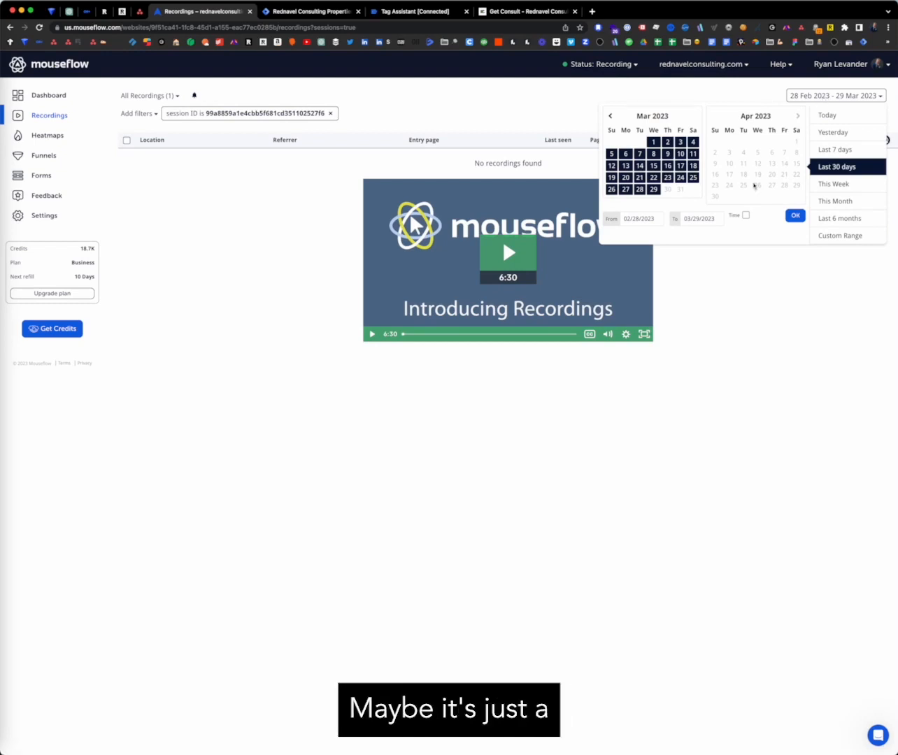
left_click(761, 329)
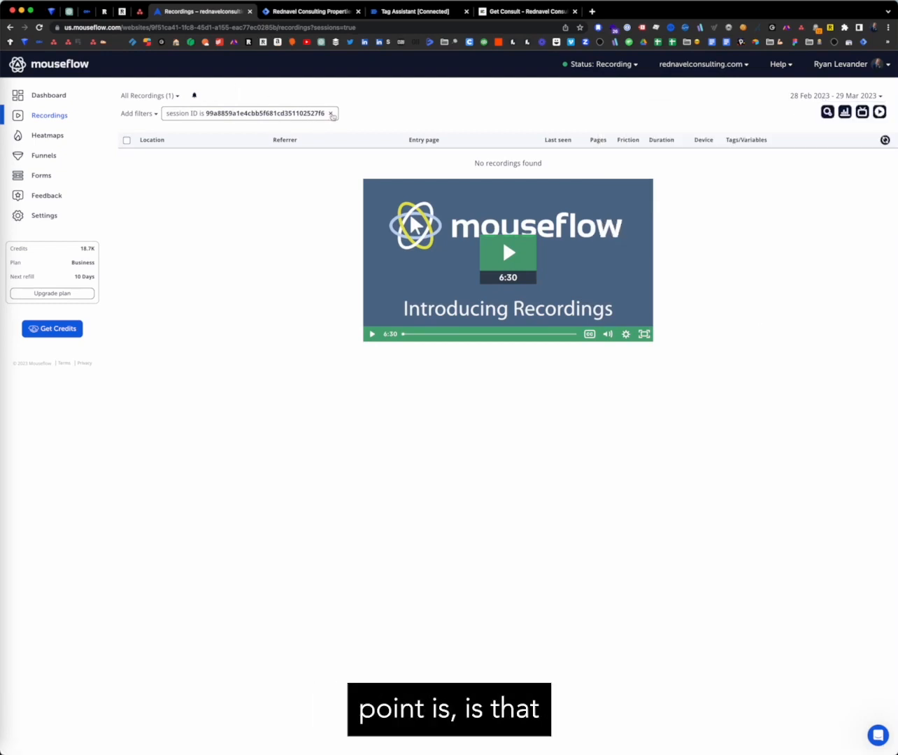
left_click(331, 114)
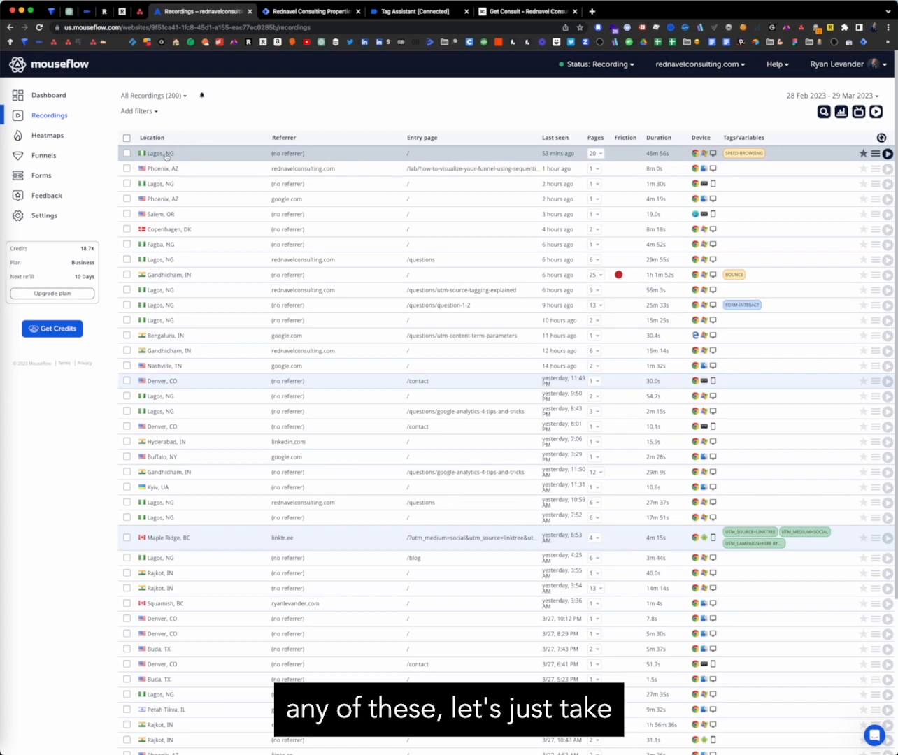
Play the newest recording from Lagos, inspect its session details and the available tags, and close the playback
left_click(166, 156)
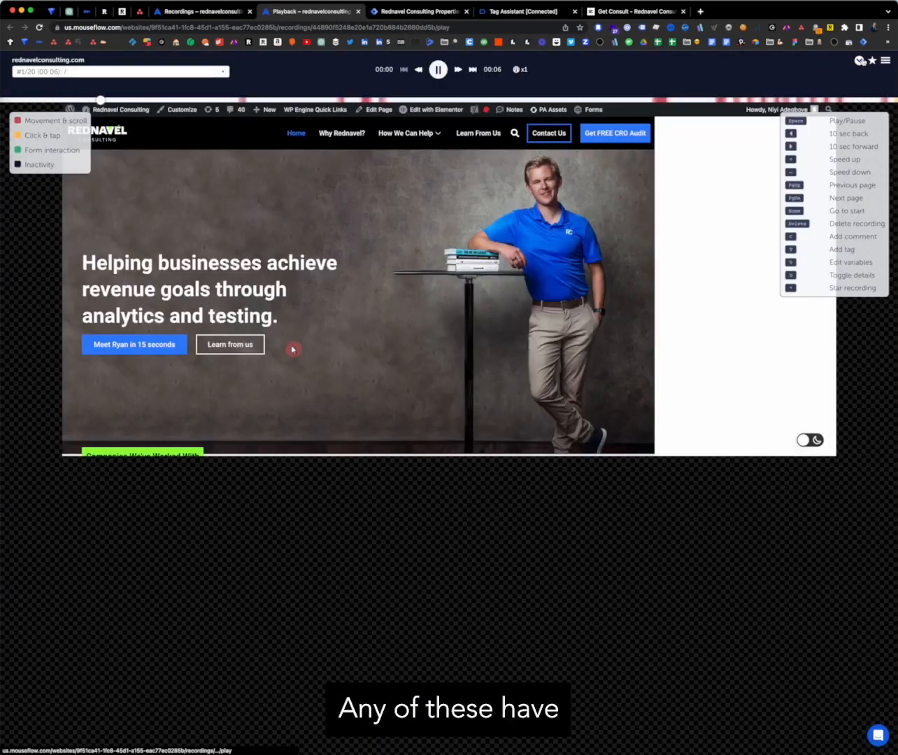
left_click(858, 60)
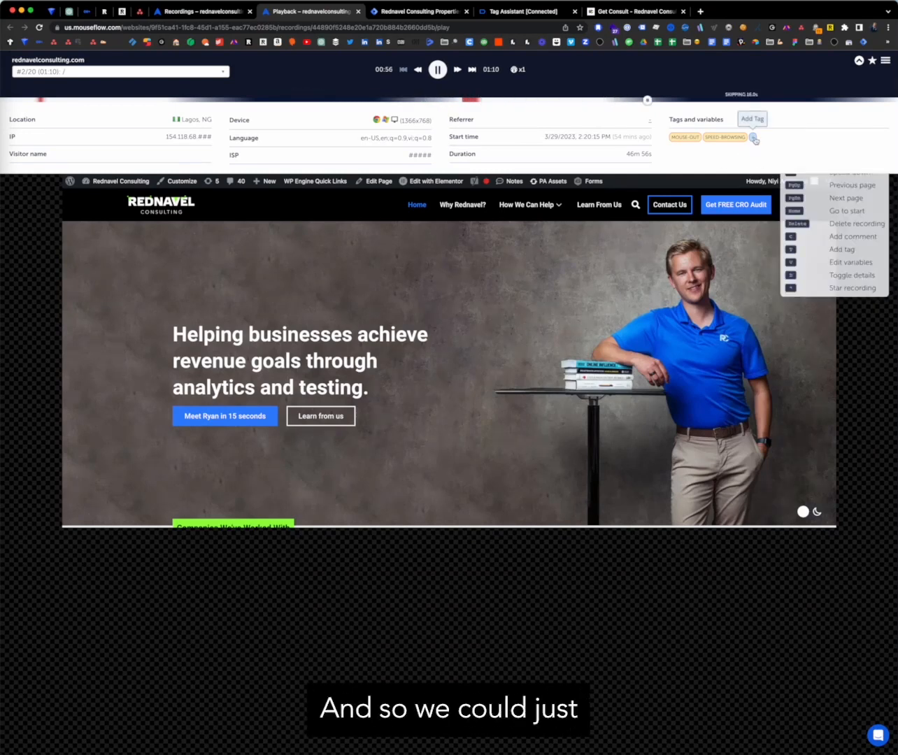
left_click(754, 137)
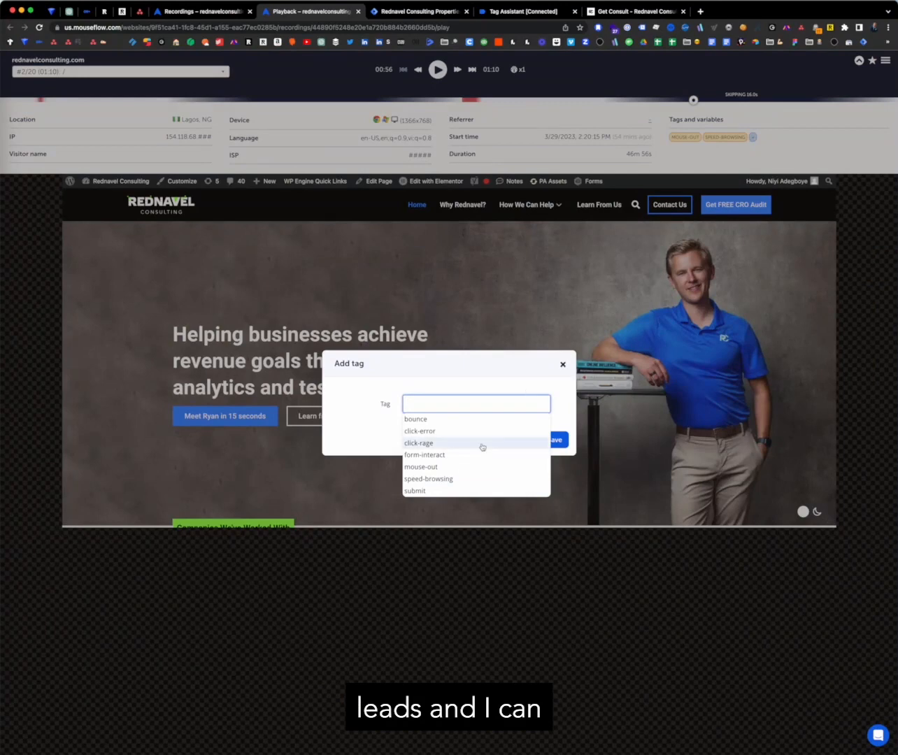
left_click(562, 364)
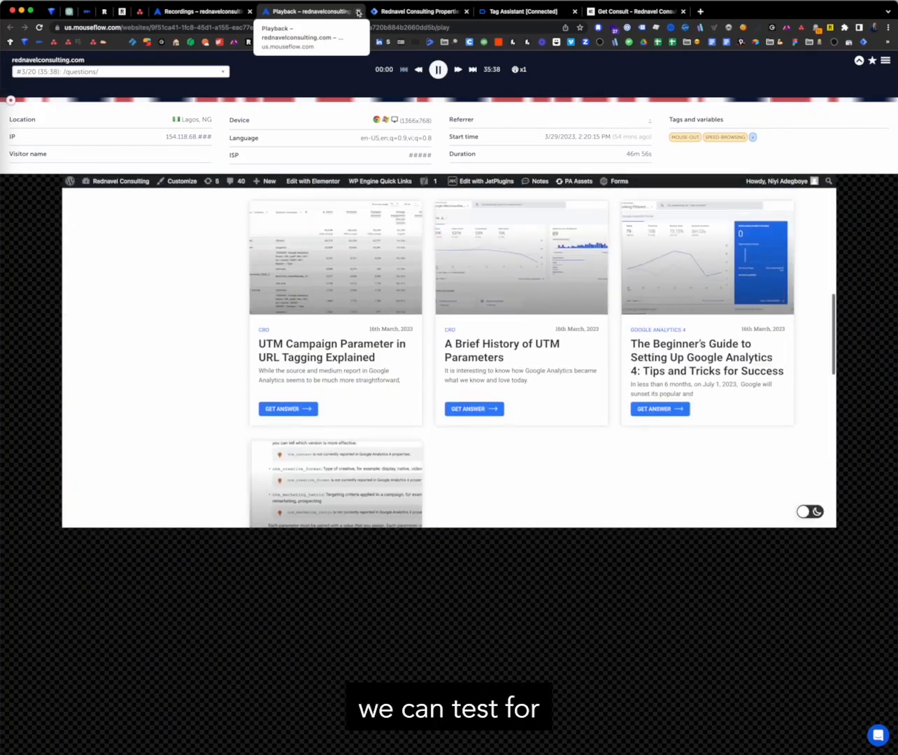
left_click(358, 11)
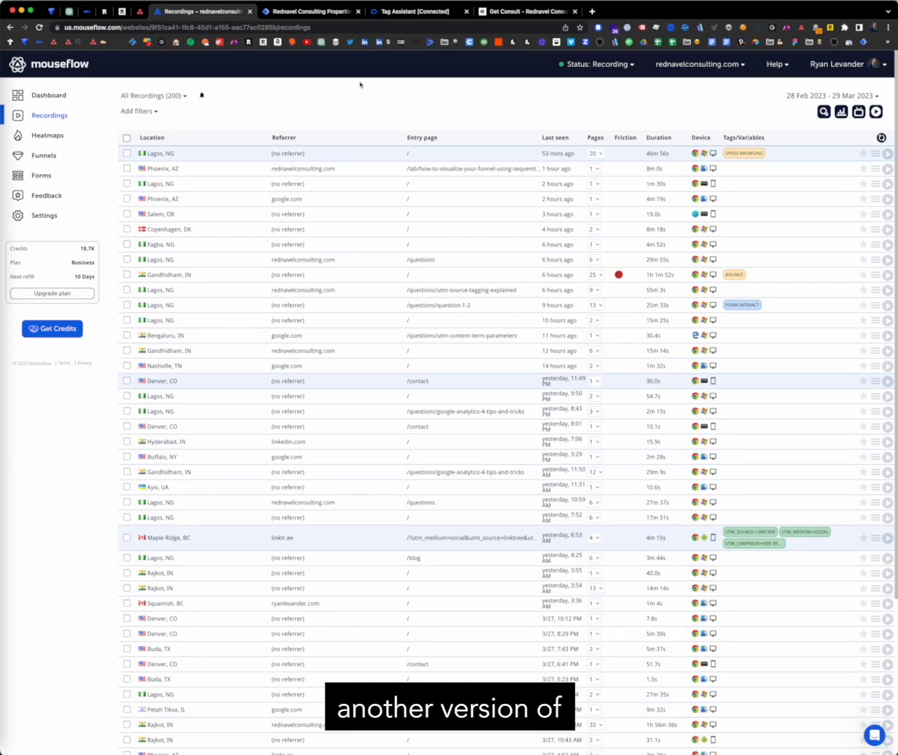
Show the Click event's tags in Tag Assistant and load the website's homepage in the connected browser tab
left_click(317, 13)
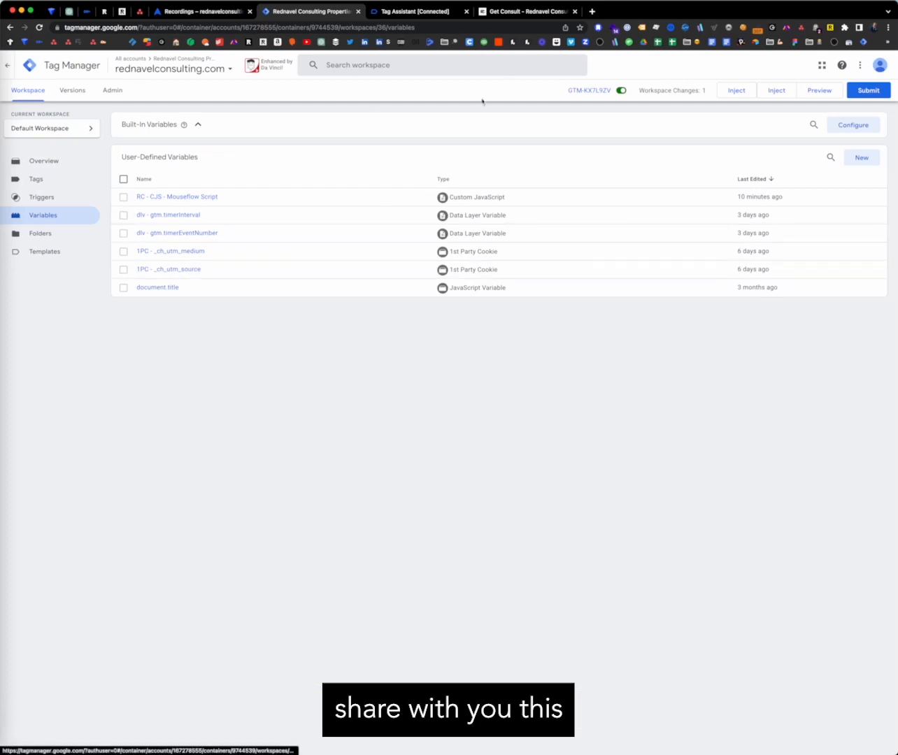
left_click(428, 12)
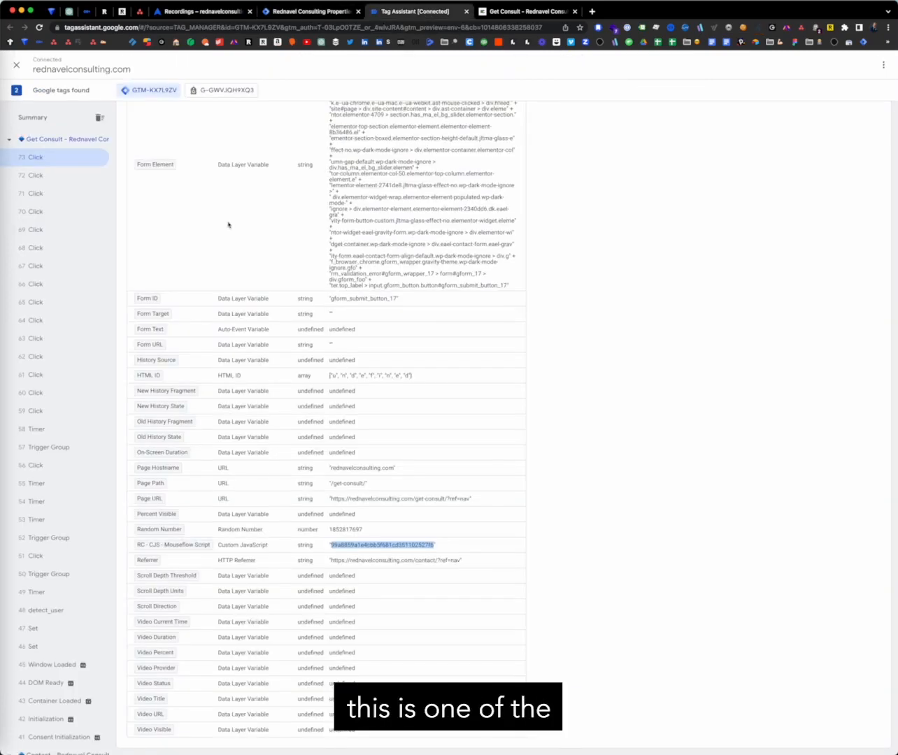
scroll(228, 224, "up", 5)
left_click(189, 219)
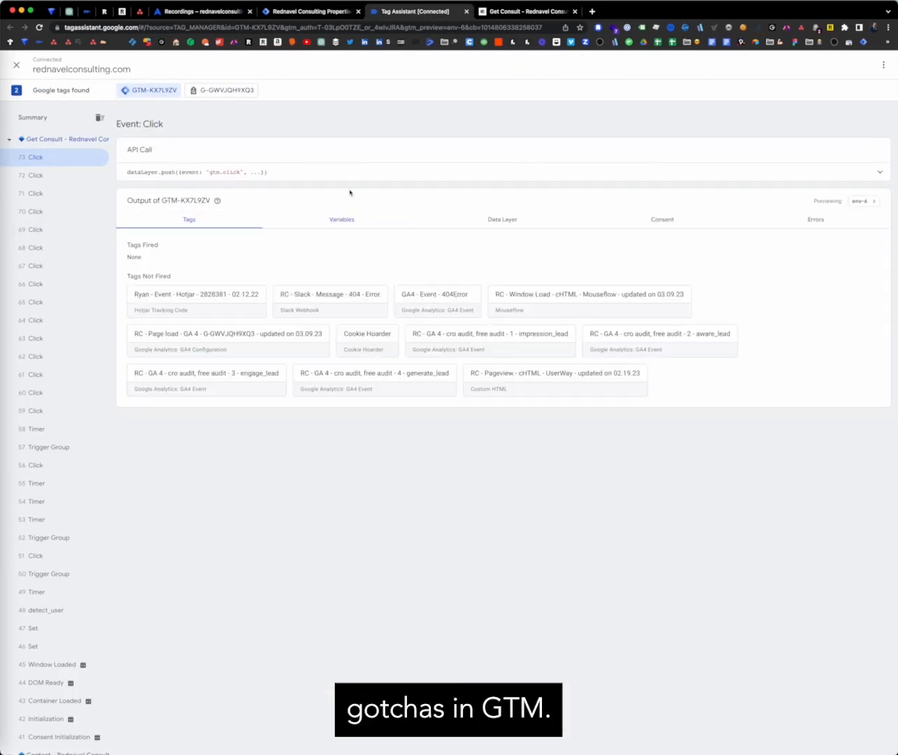
left_click(521, 11)
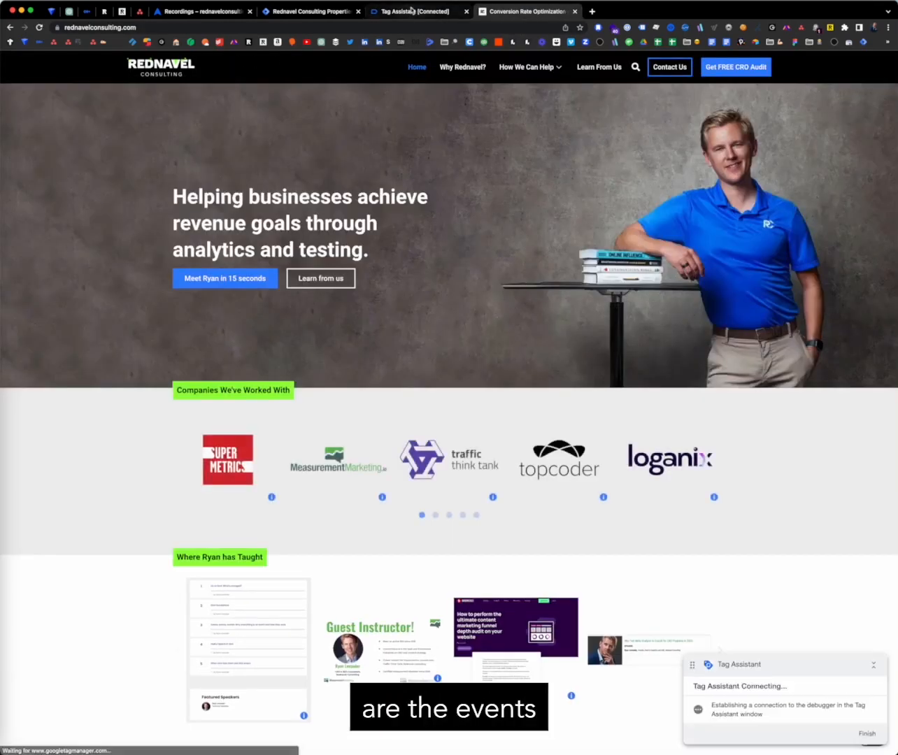
In Tag Assistant, collapse the event groups of the four earlier page visits, keeping the newest homepage group expanded
left_click(415, 11)
left_click(9, 303)
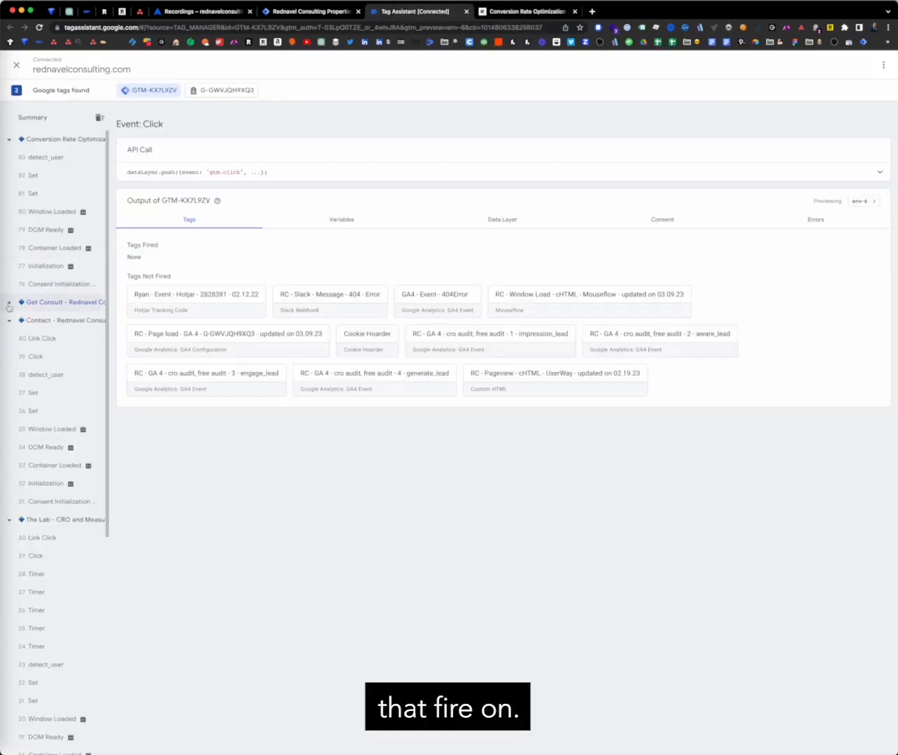
left_click(9, 321)
left_click(9, 338)
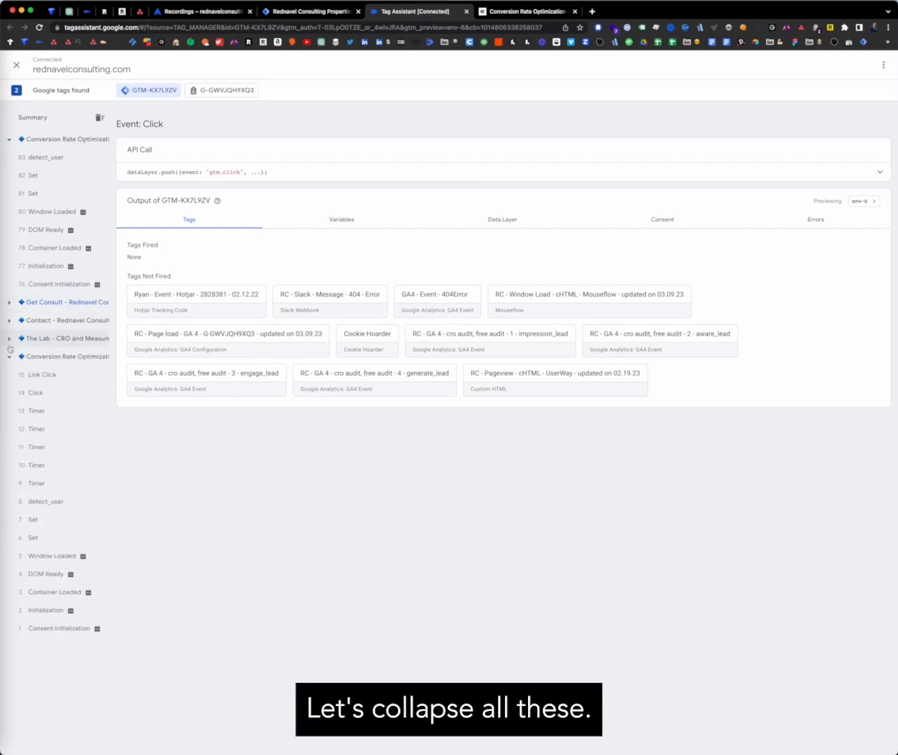
left_click(9, 357)
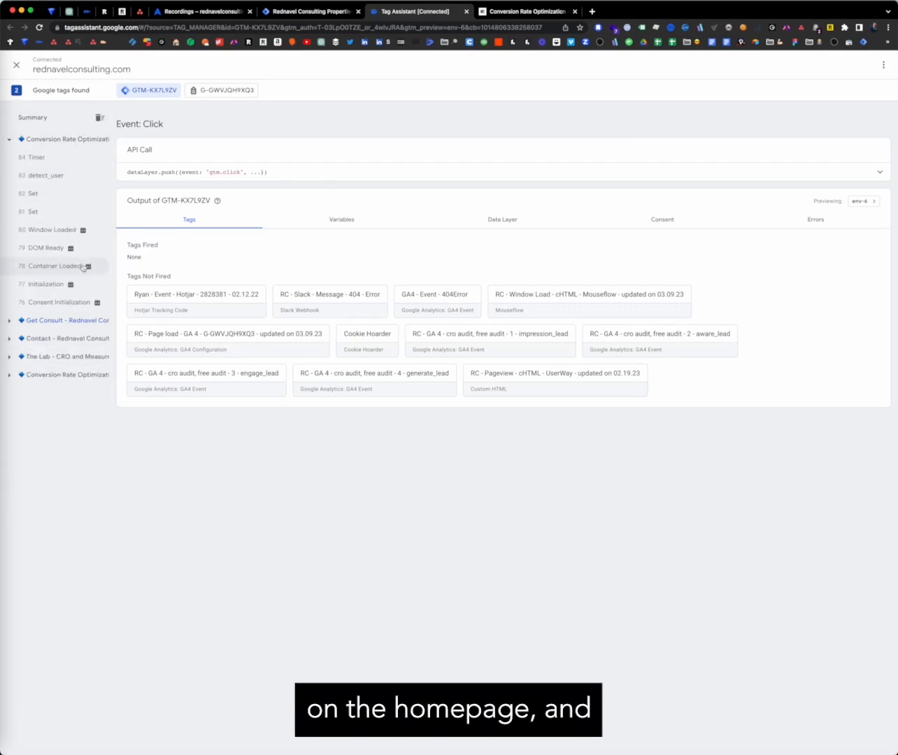
Examine the tags on the newest homepage load's events in order, from Consent Initialization through Initialization, Container Loaded and DOM Ready to Window Loaded
left_click(56, 302)
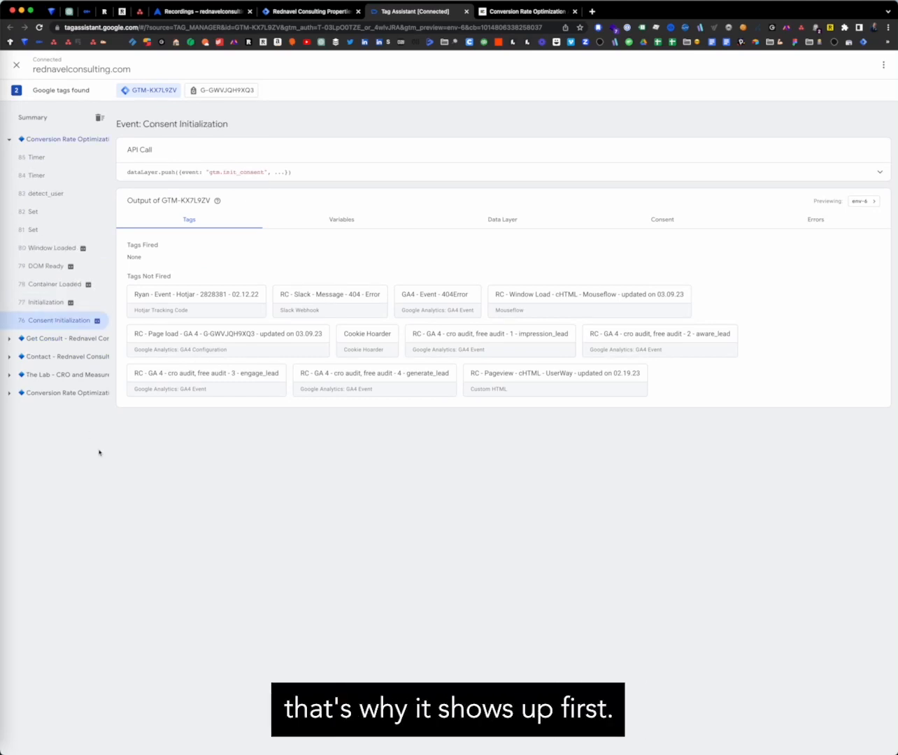
left_click(60, 303)
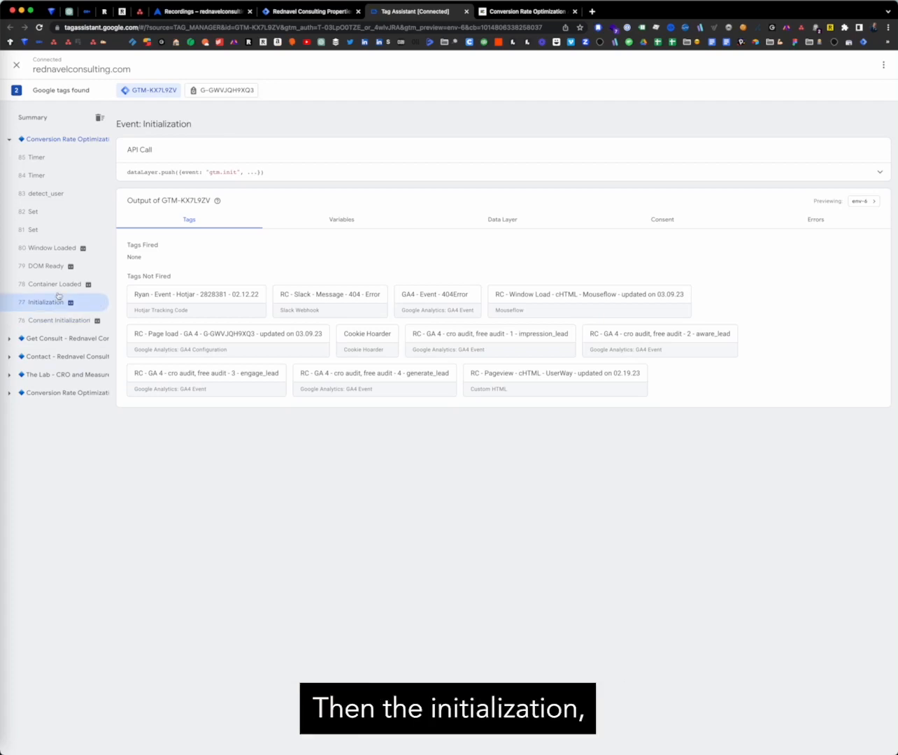
left_click(52, 302)
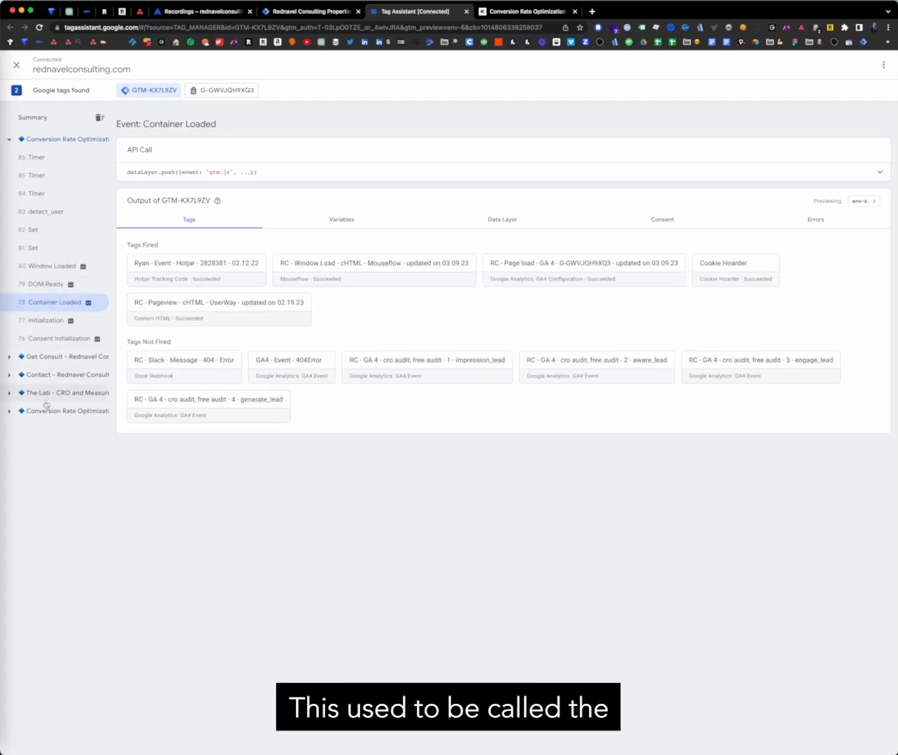
mouse_move(86, 305)
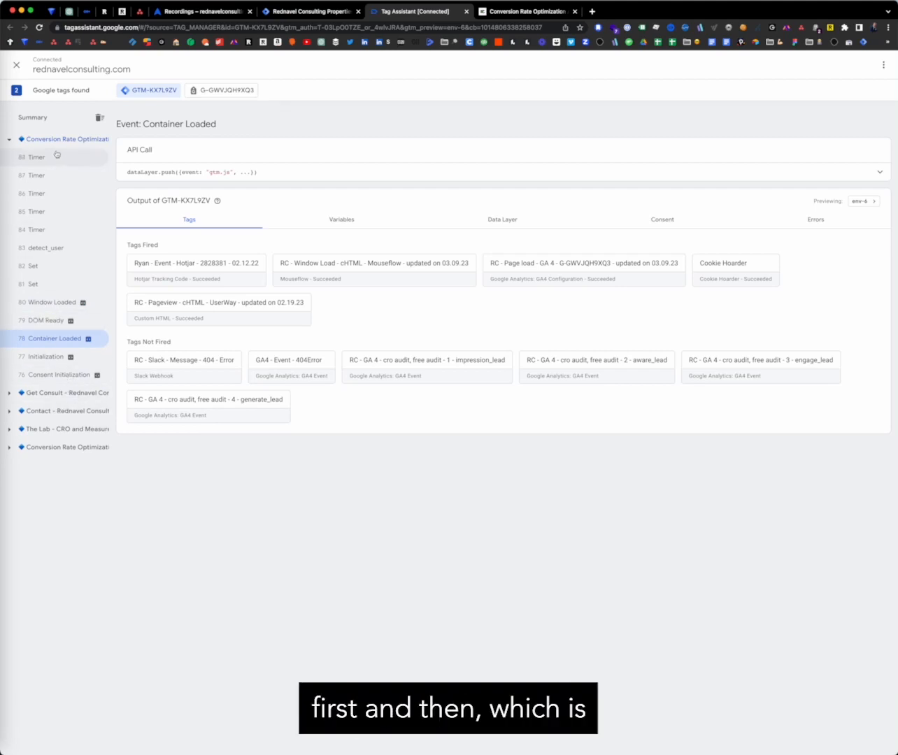
left_click(43, 321)
left_click(55, 305)
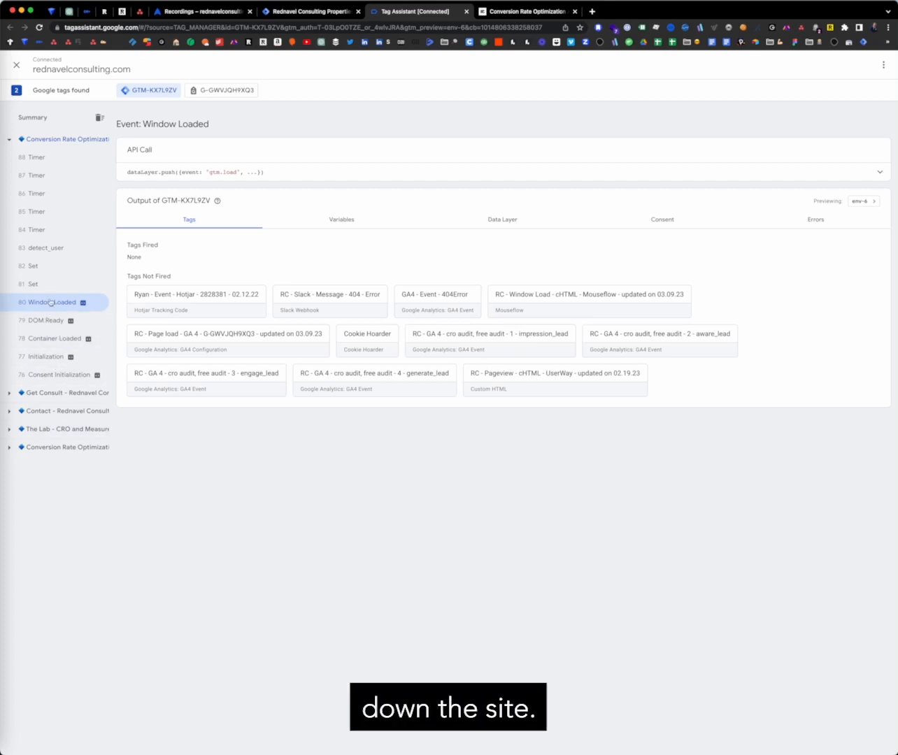
Reload the website's homepage, return to Tag Assistant, collapse the previous homepage group and show the new load's Window Loaded event
left_click(513, 14)
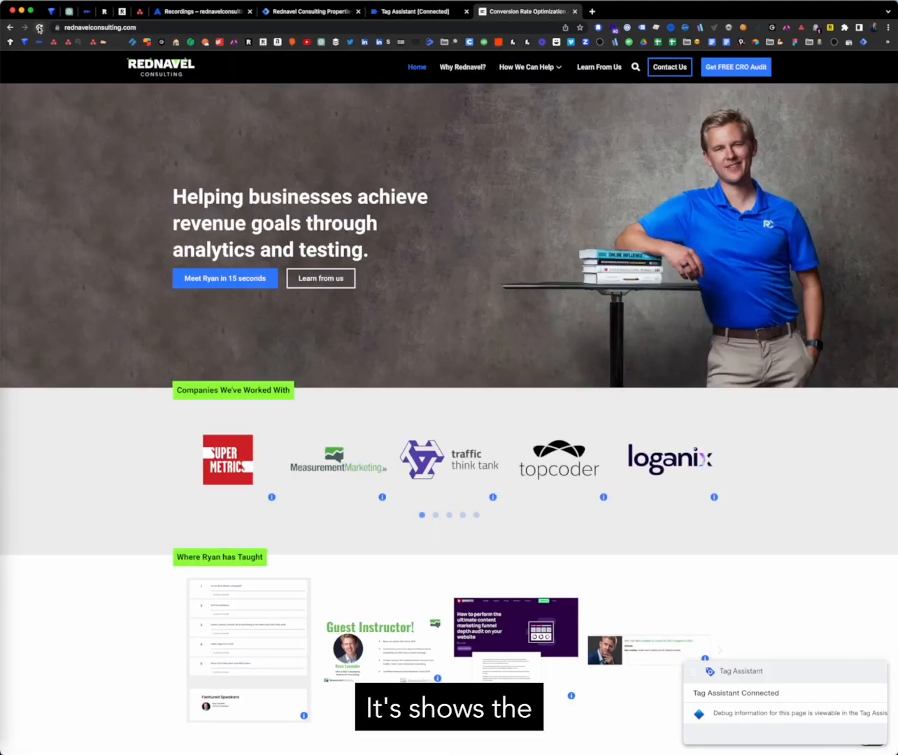
left_click(414, 11)
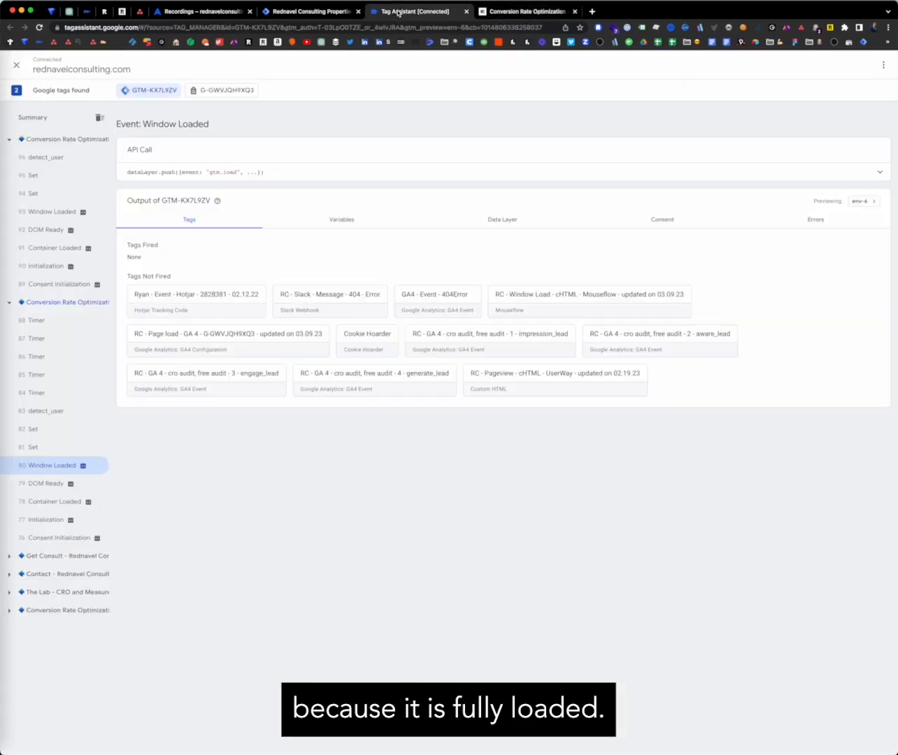
left_click(27, 311)
left_click(49, 217)
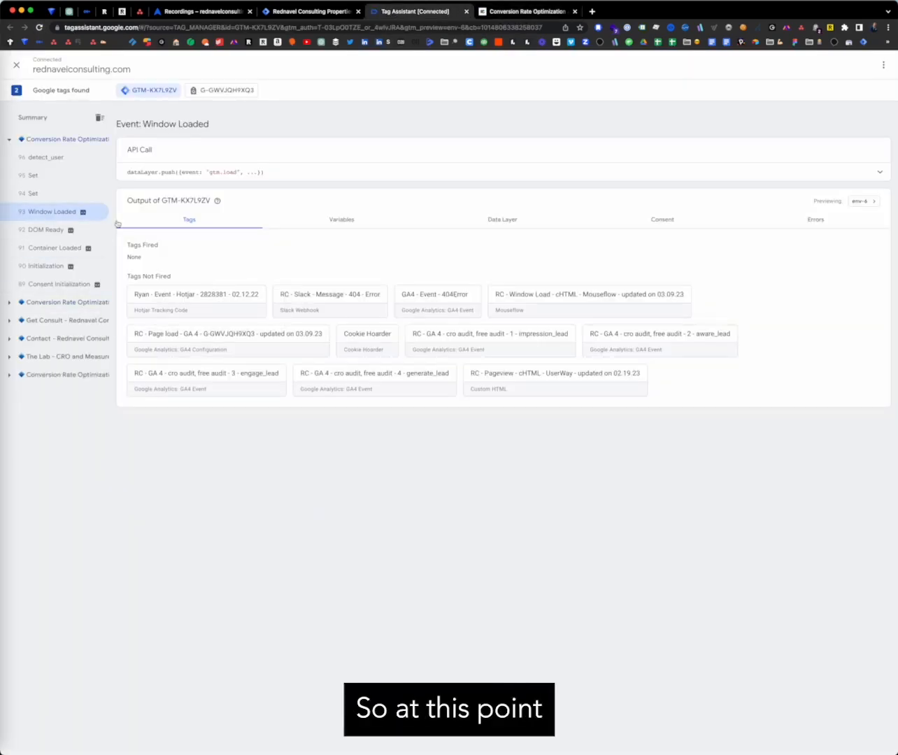
Compare the RC - CJS - Mouseflow Script variable's value at the DOM Ready, Window Loaded and second Set events
left_click(350, 223)
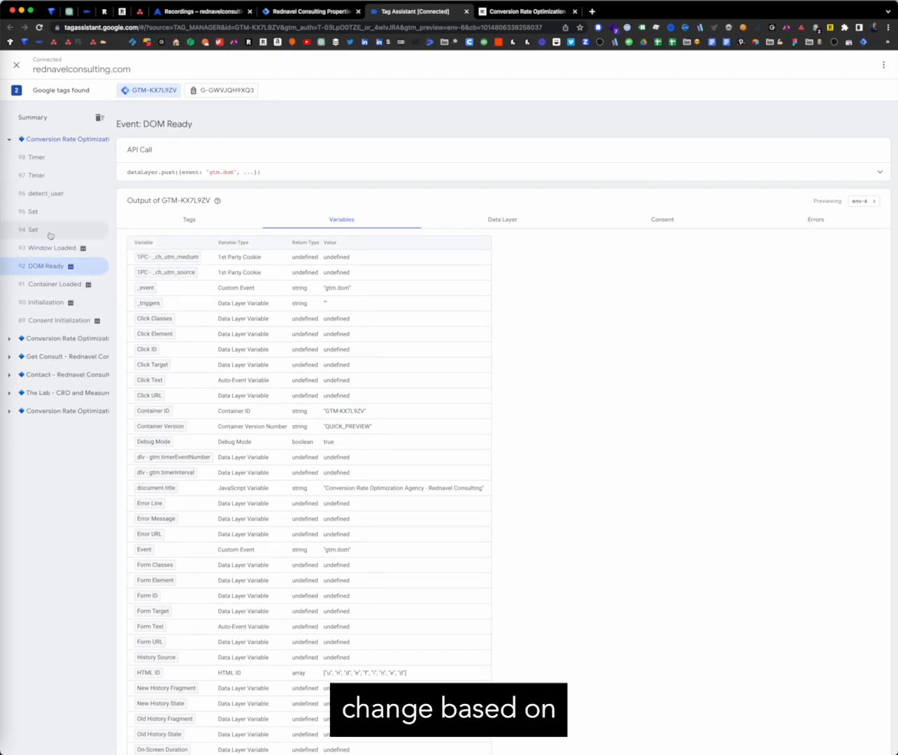
left_click(49, 246)
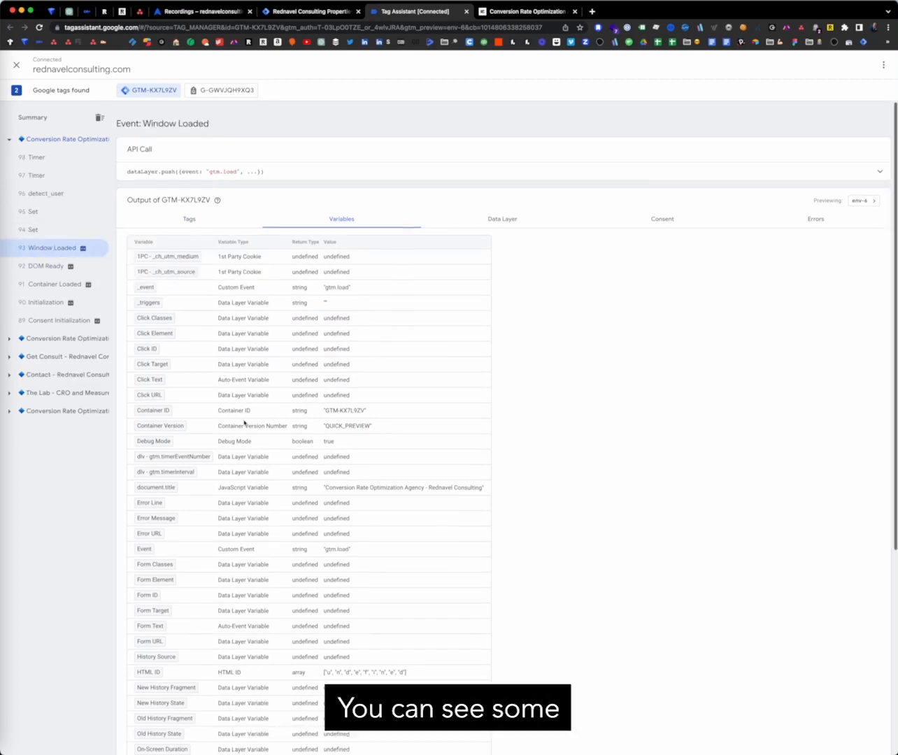
scroll(244, 423, "down", 5)
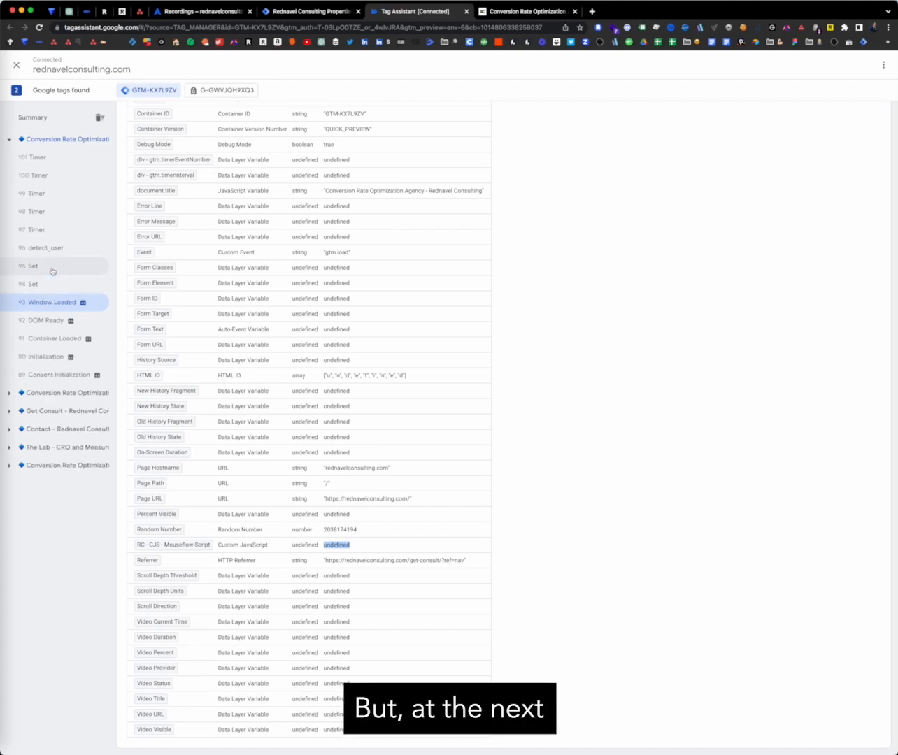
left_click(53, 271)
double_click(367, 545)
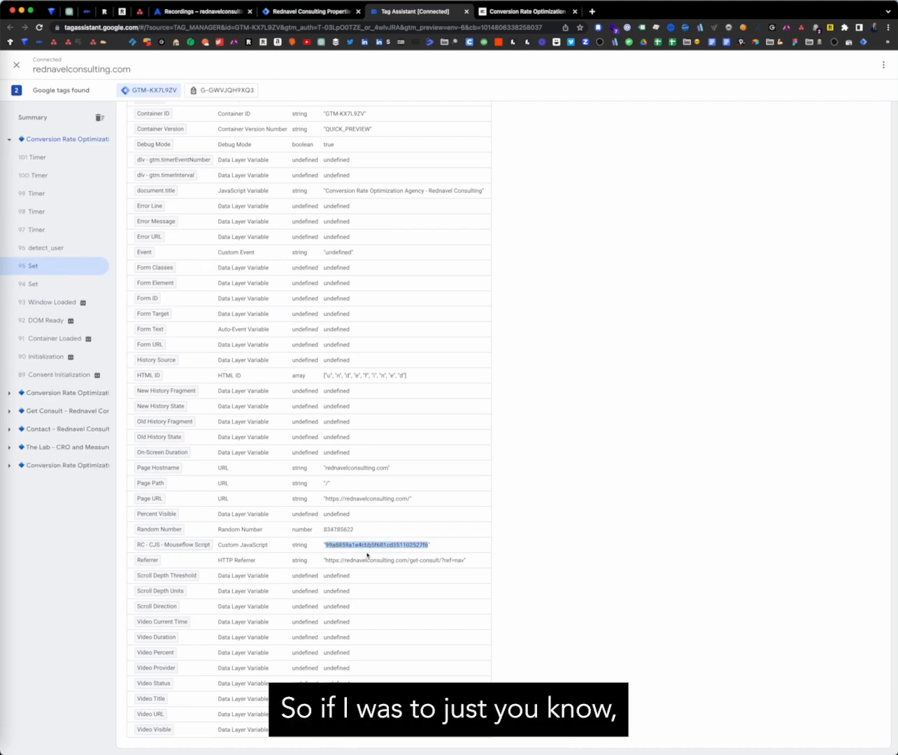
In Tag Manager, start a new Google Analytics: GA4 Event tag with the event name mouseflow_session_id
left_click(297, 12)
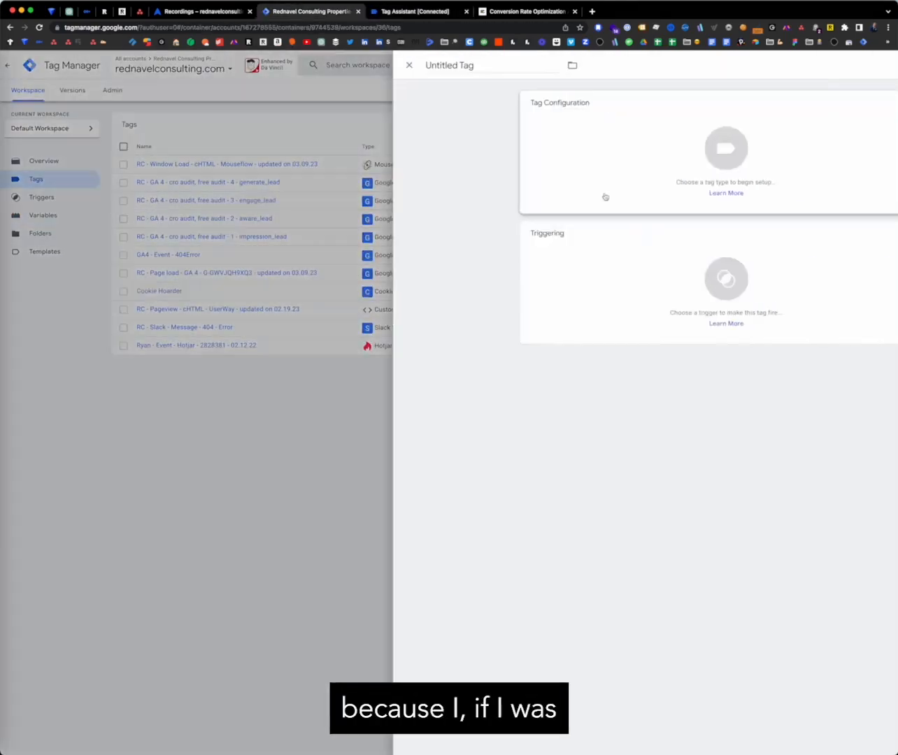
left_click(860, 125)
left_click(569, 143)
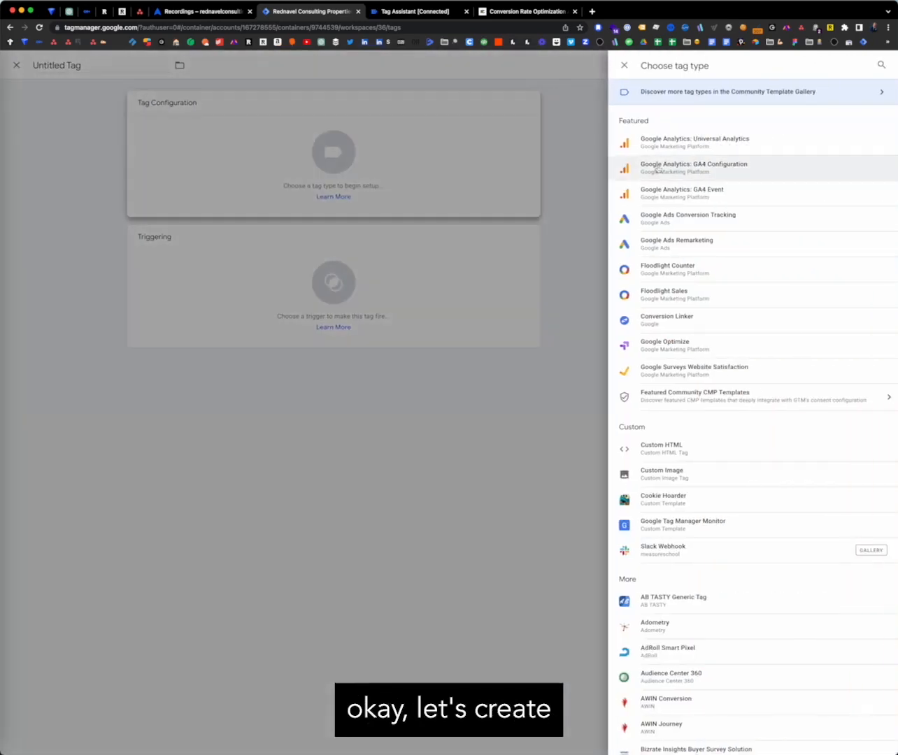
left_click(700, 186)
left_click(402, 229)
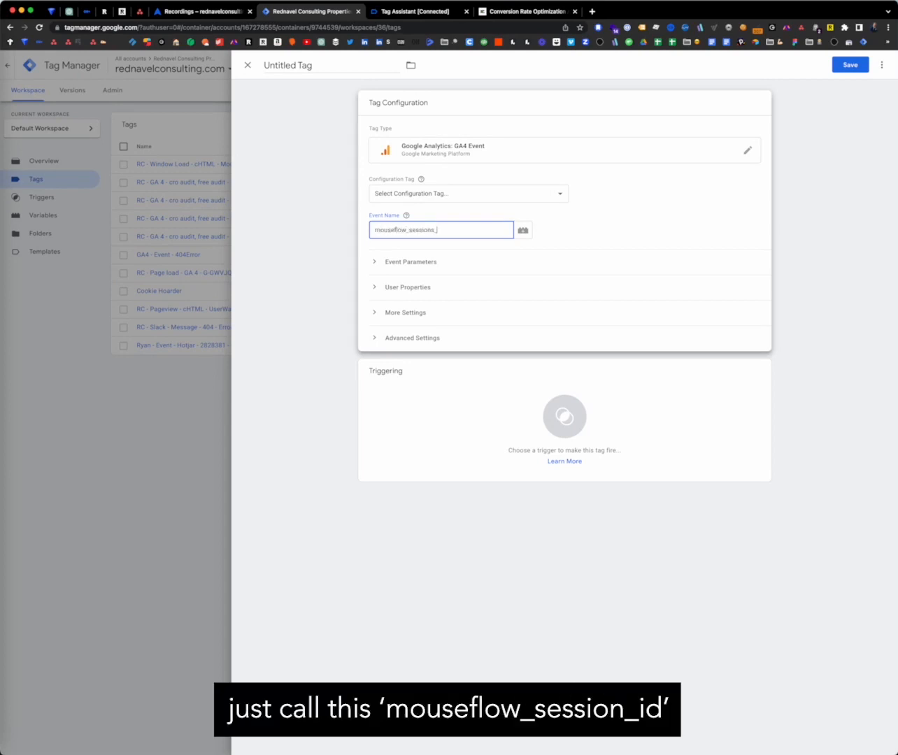
Add an event parameter named session_id to the tag with the value {{RC - CJS - Mouseflow Script}}
left_click(373, 262)
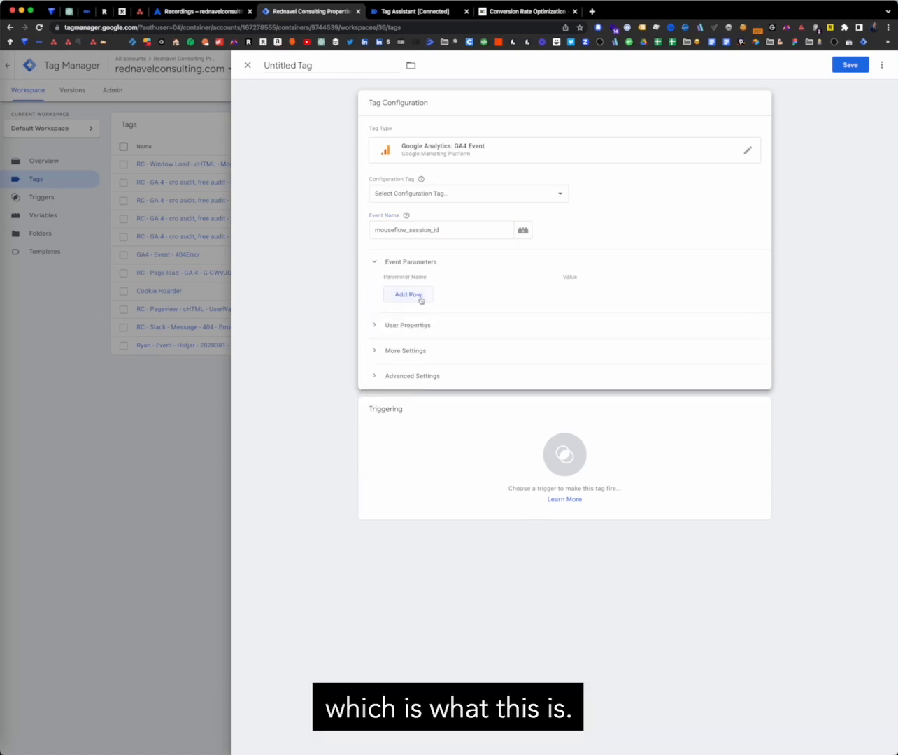
left_click(417, 297)
left_click(444, 294)
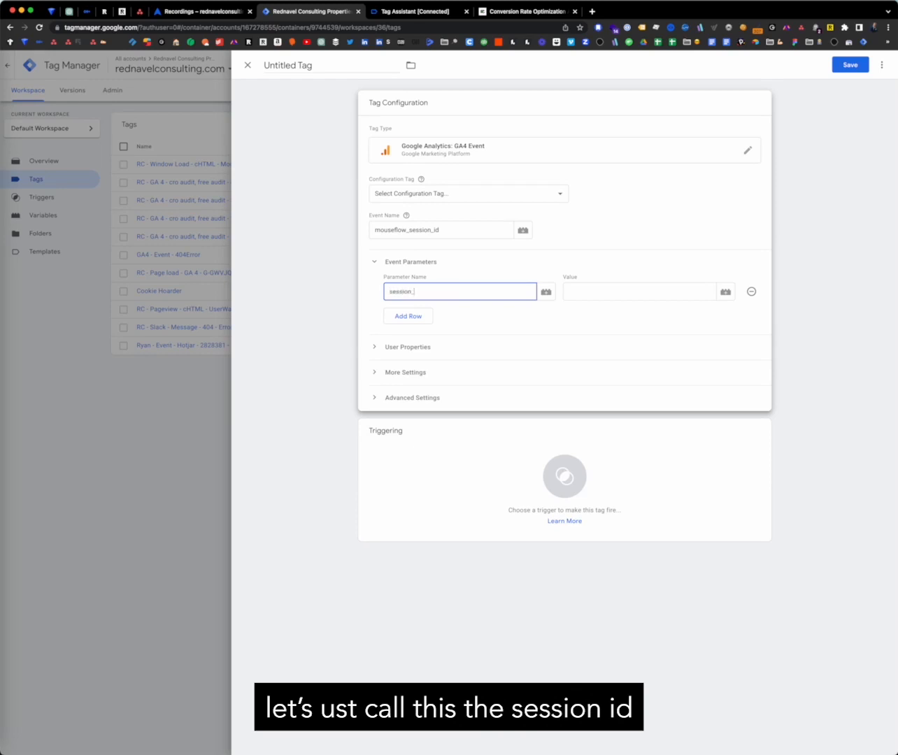
key("Tab")
key("Tab")
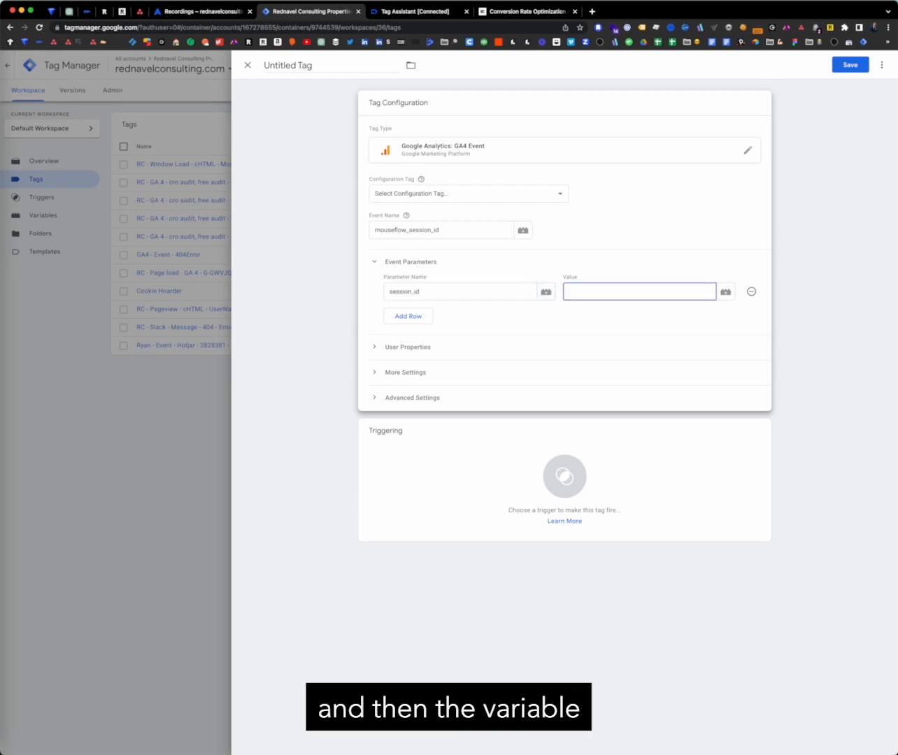
type("{{mou")
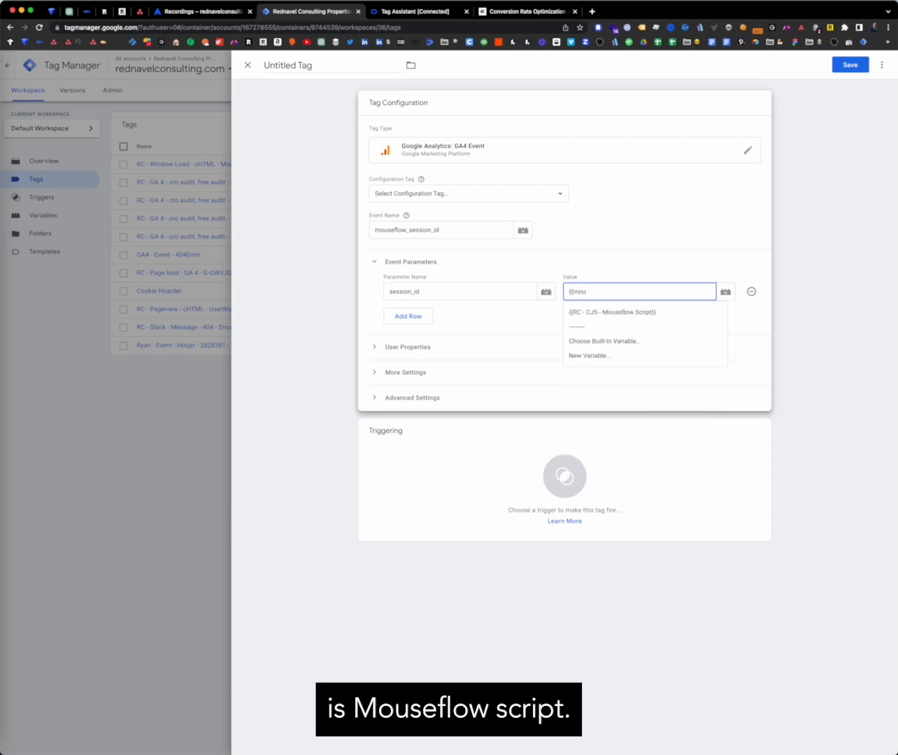
left_click(594, 313)
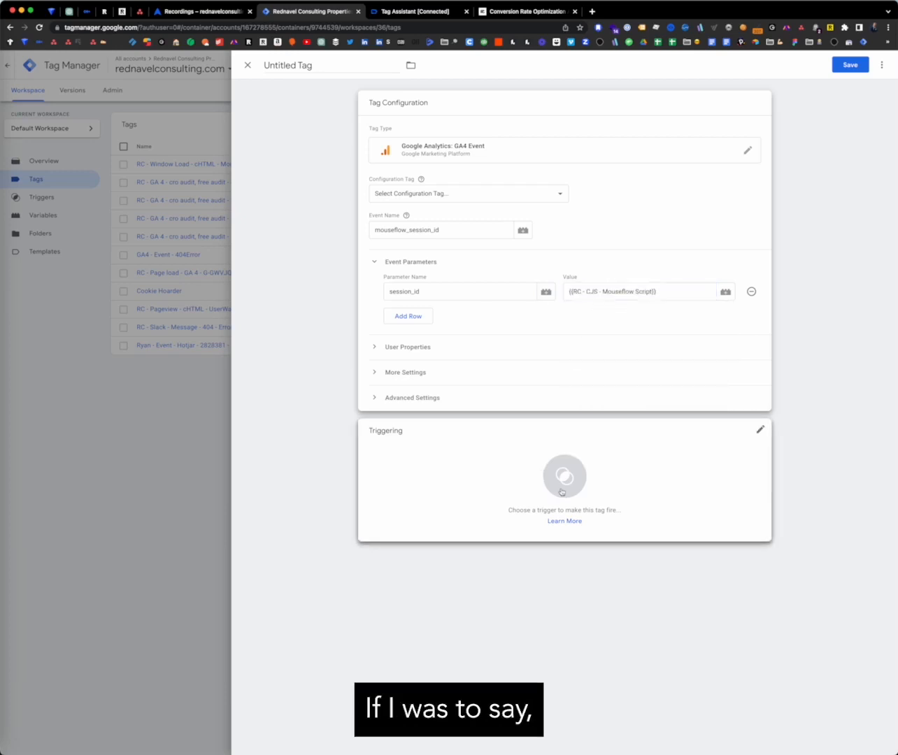
Review the tag's available triggers, and recheck the Mouseflow Script variable at Window Loaded and the first Set event in Tag Assistant
left_click(560, 493)
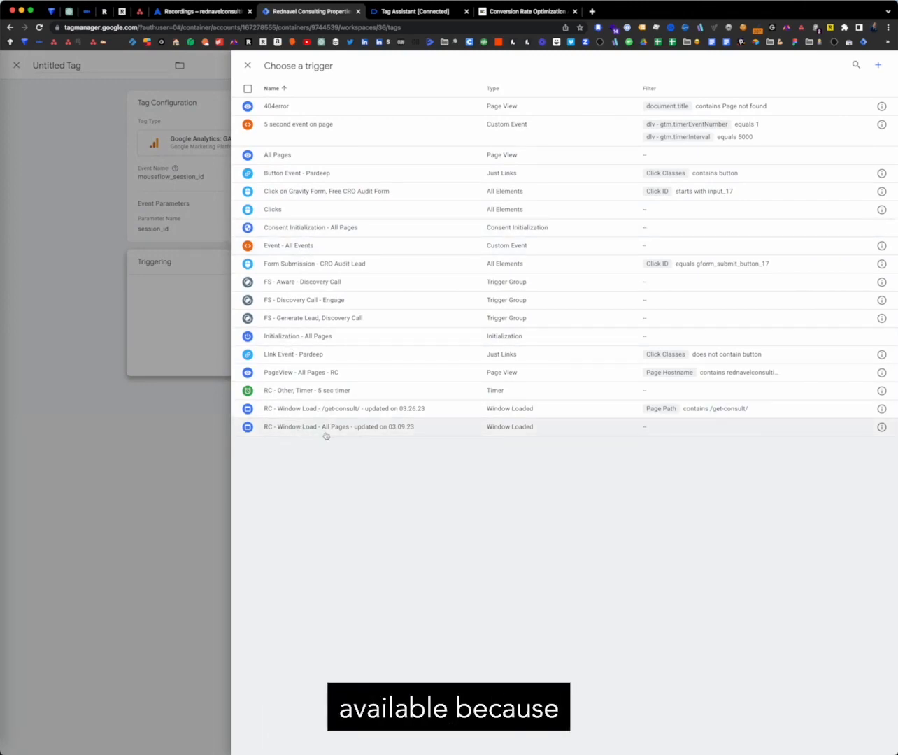
left_click(170, 441)
key("ctrl+Tab")
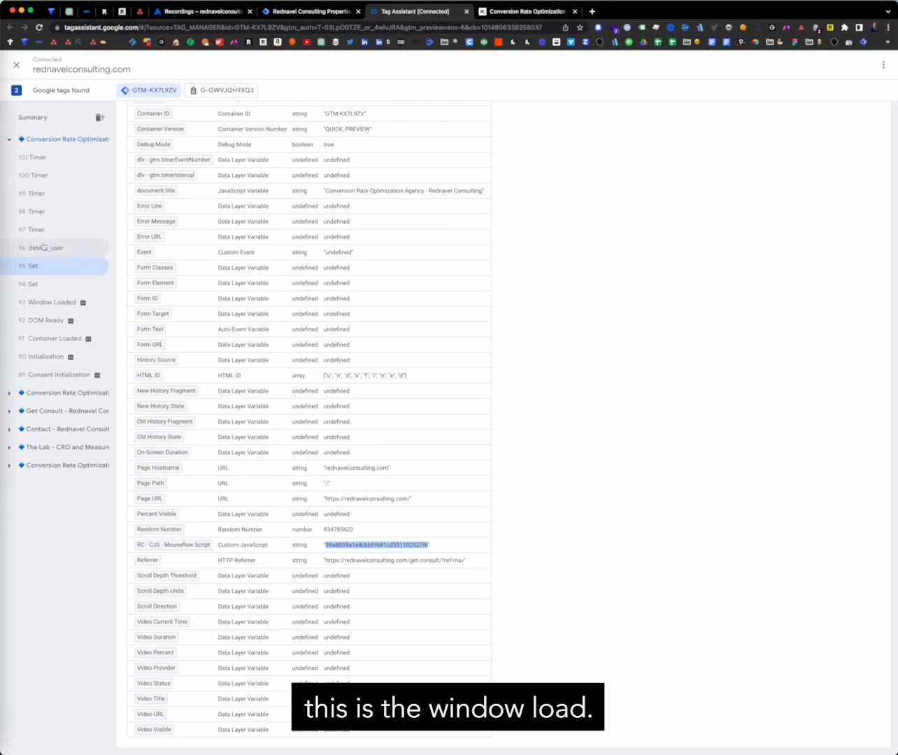
left_click(49, 302)
double_click(333, 546)
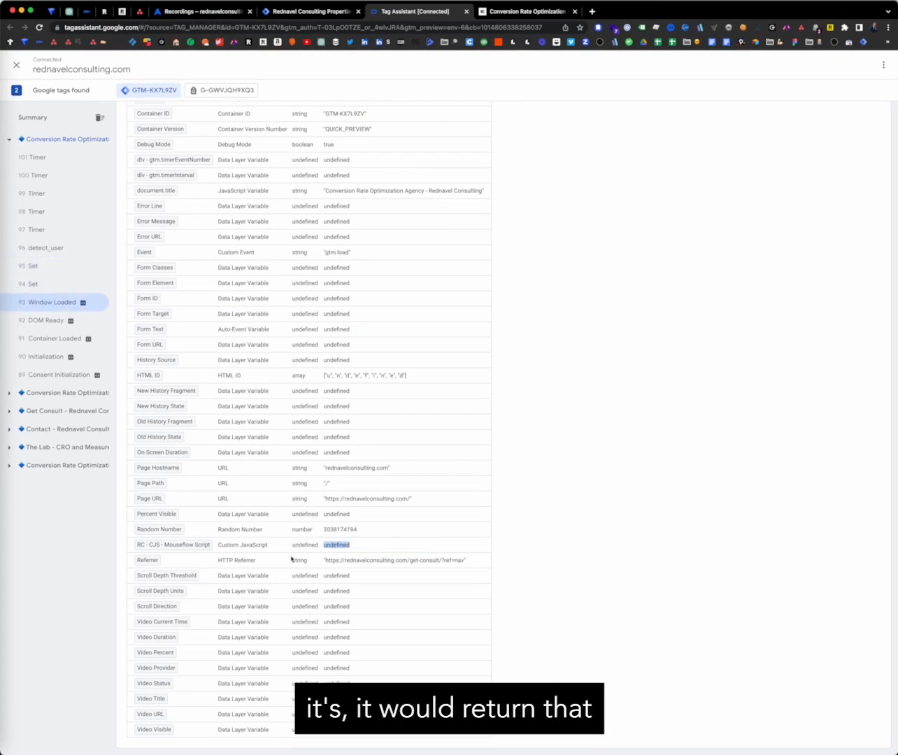
left_click(32, 284)
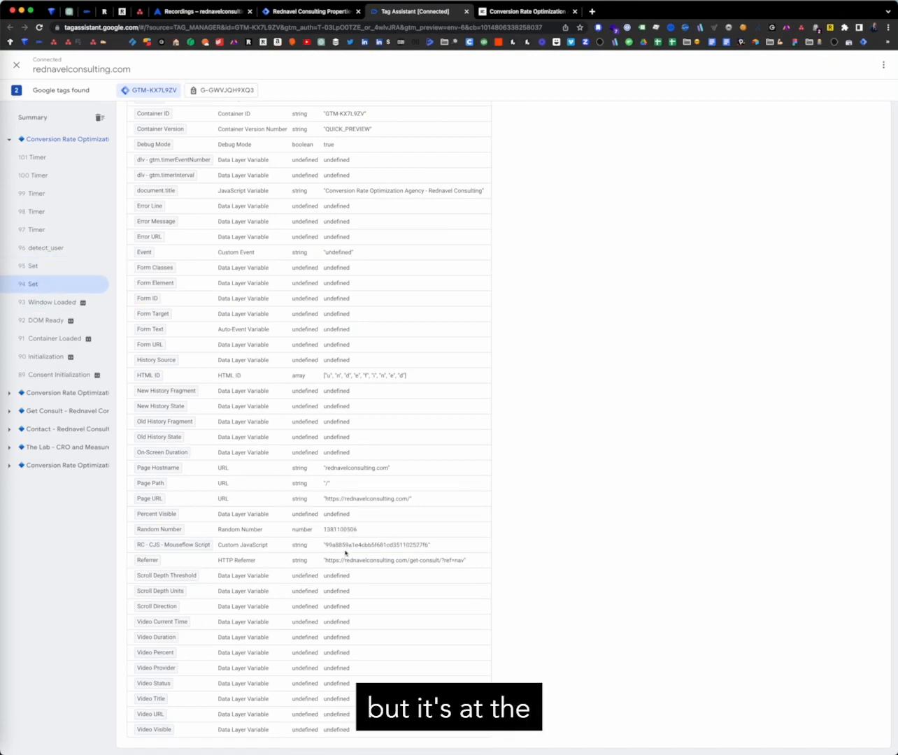
double_click(358, 547)
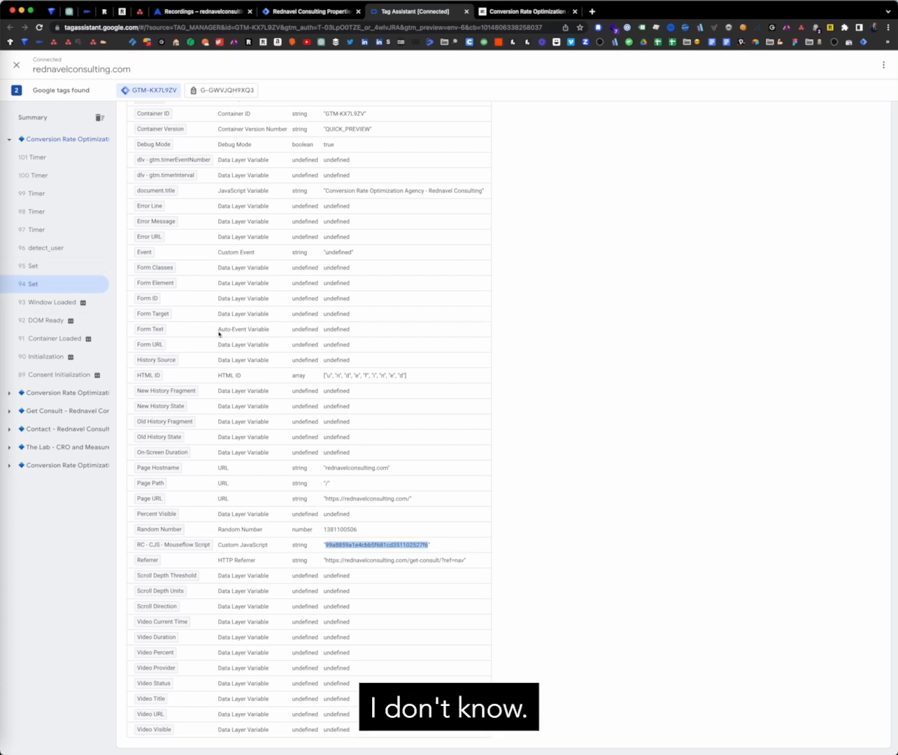
Inspect the data layer values of the two Set events that follow Window Loaded
scroll(222, 320, "up", 5)
left_click(475, 220)
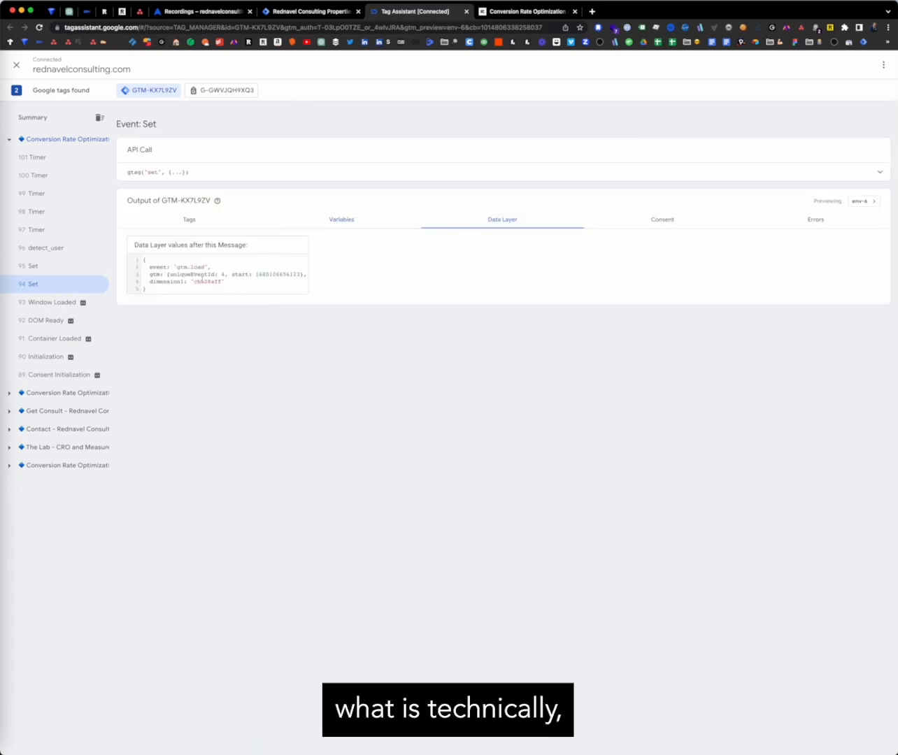
left_click(51, 266)
left_click(44, 284)
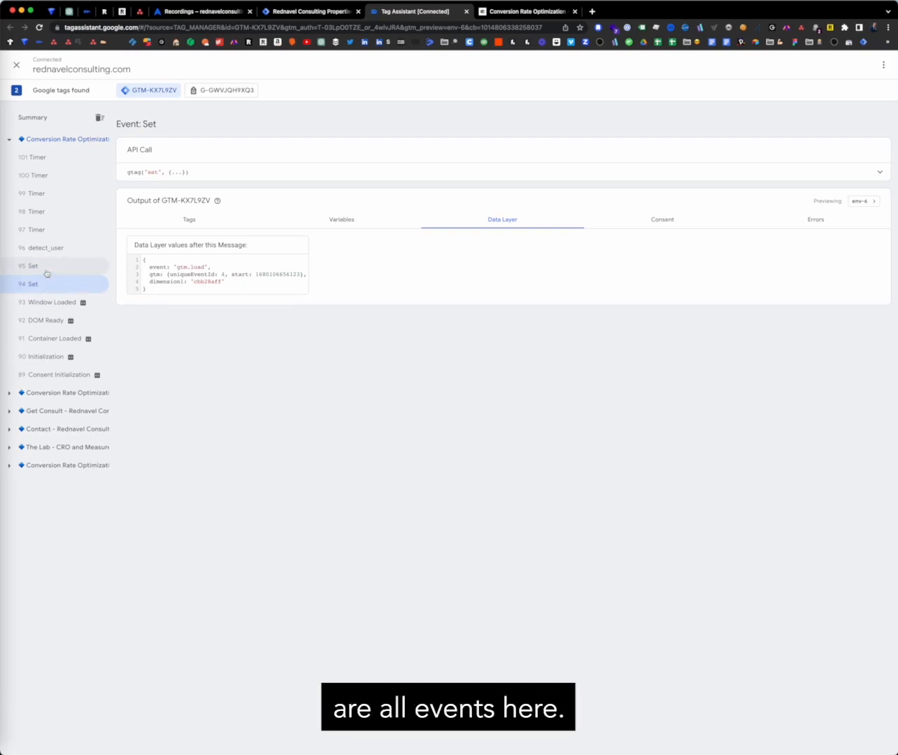
left_click(56, 271)
Inspect the detect_user event's data layer values, highlighting the event key and the event category
left_click(47, 248)
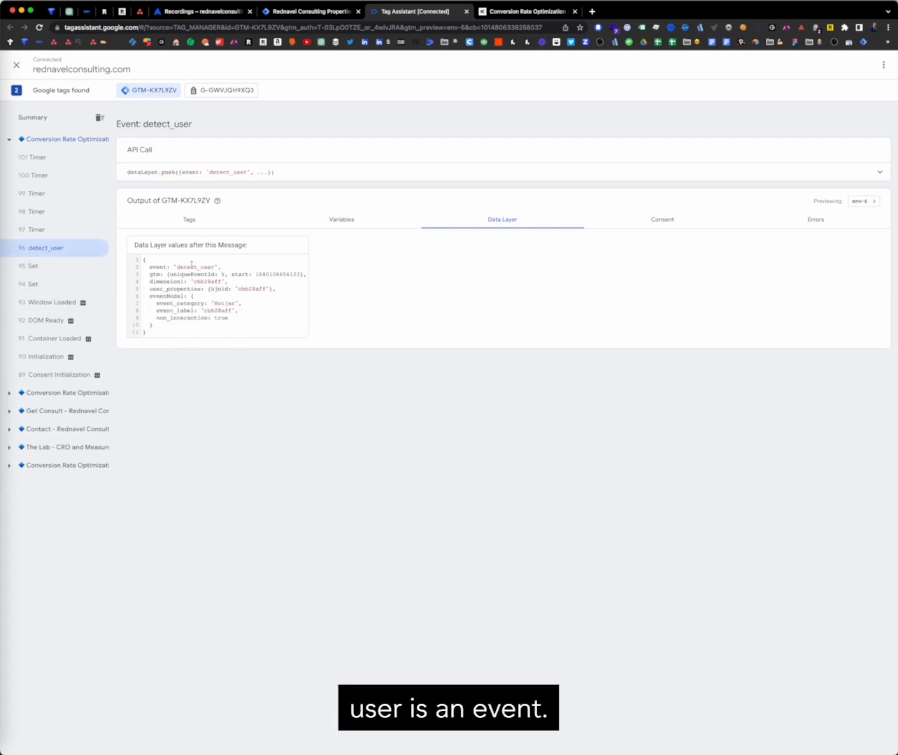
double_click(185, 266)
double_click(154, 267)
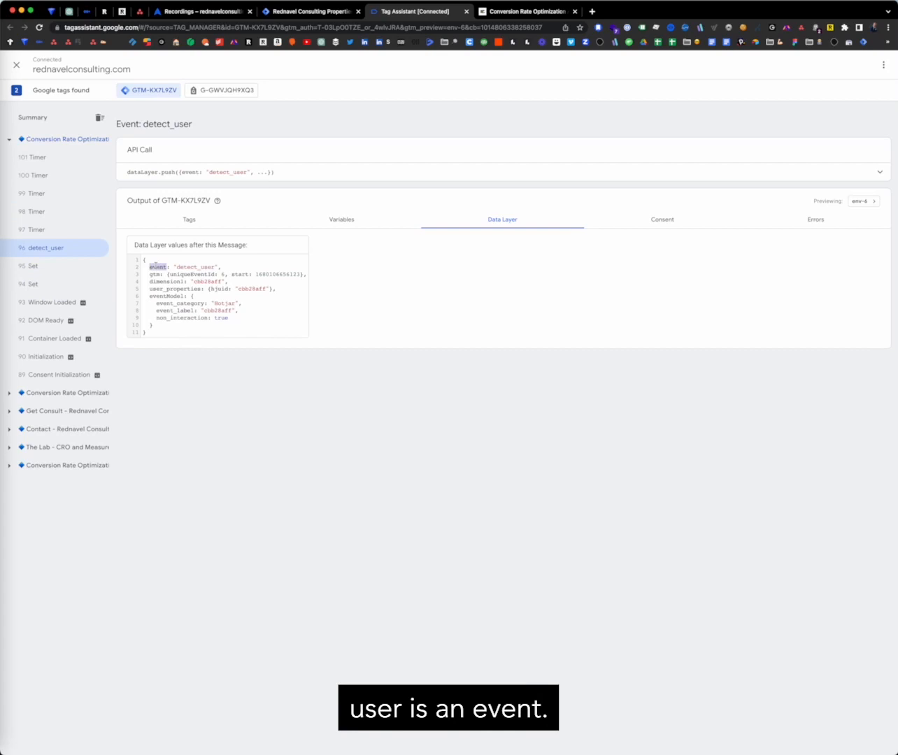
left_click(226, 303)
double_click(227, 303)
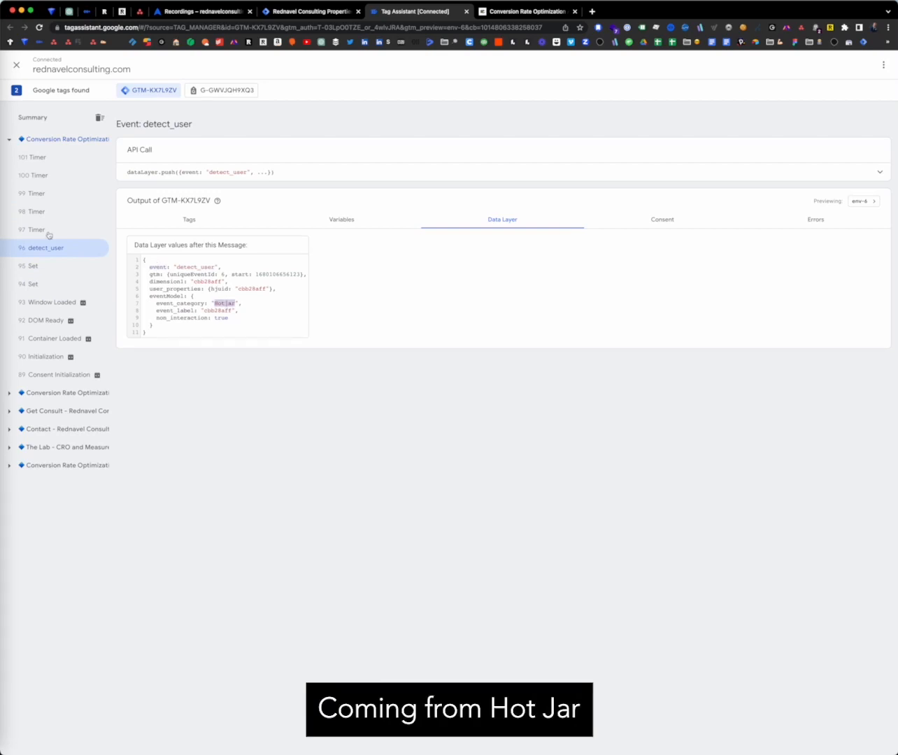
Check the RC - CJS - Mouseflow Script variable's value at the first Set event and at the detect_user event
left_click(44, 285)
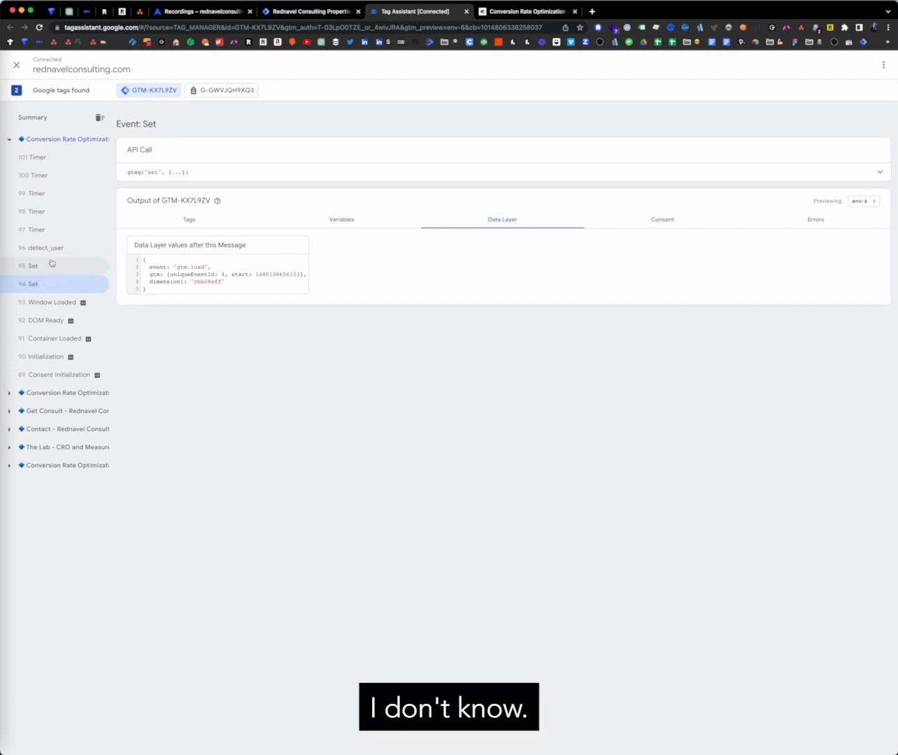
left_click(339, 220)
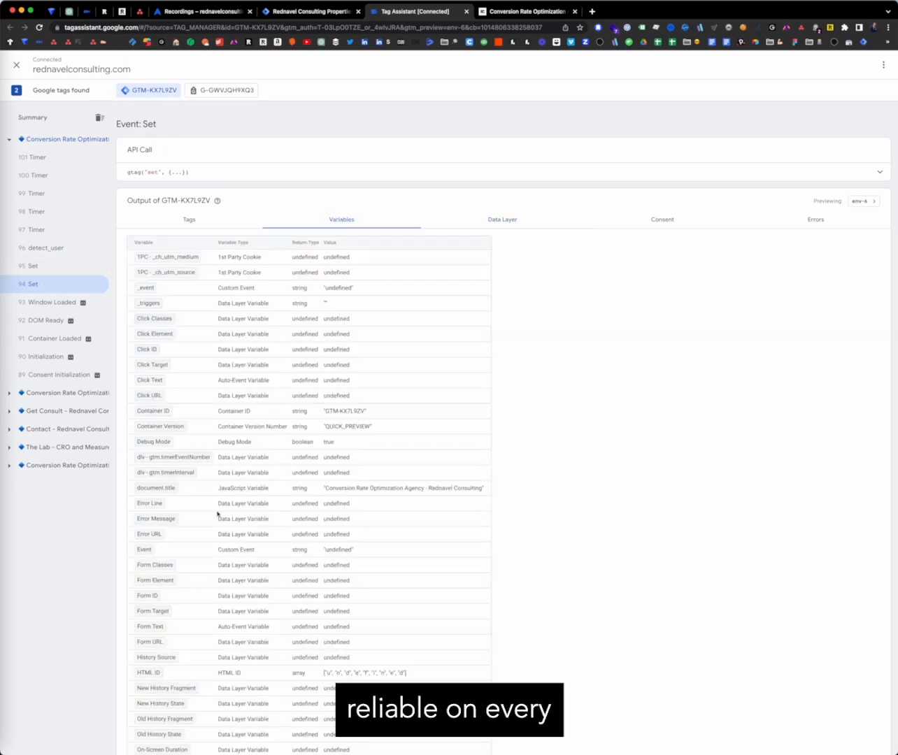
scroll(343, 561, "down", 5)
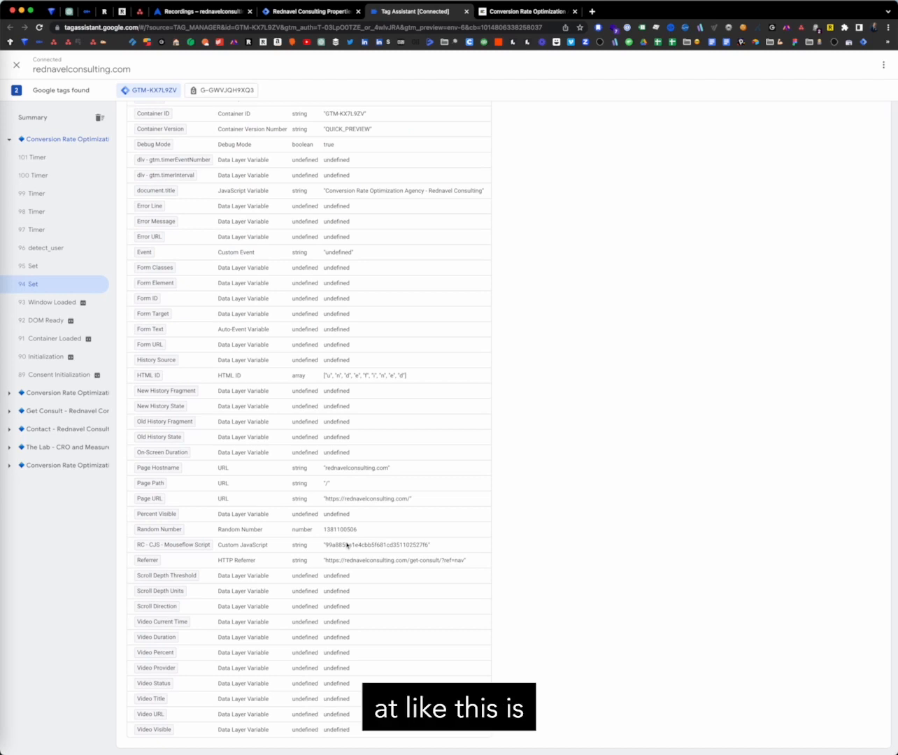
double_click(347, 544)
left_click(61, 255)
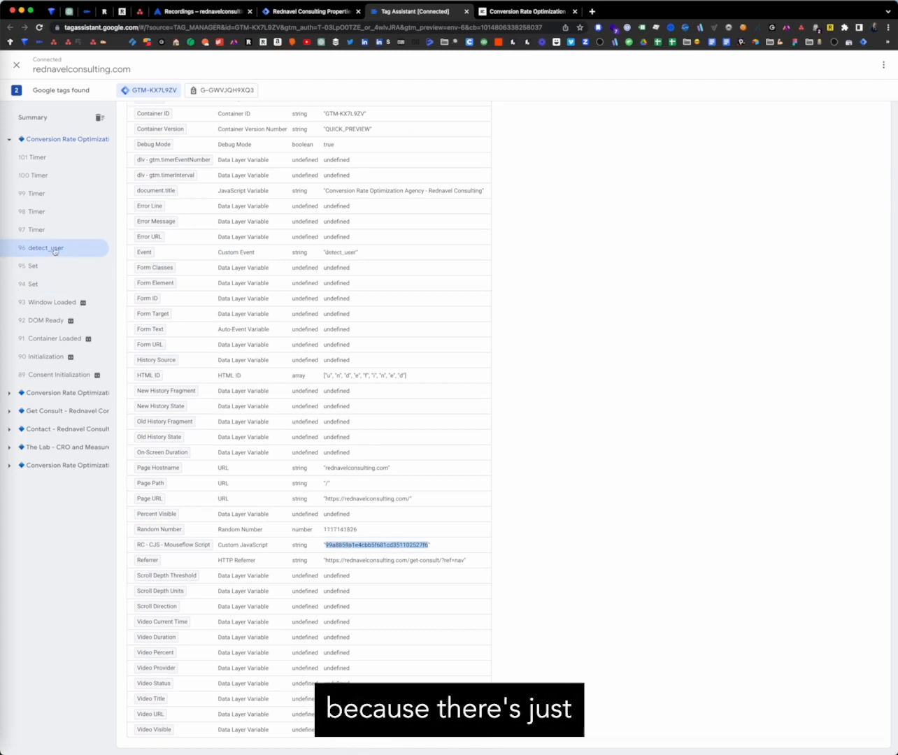
scroll(195, 302, "up", 5)
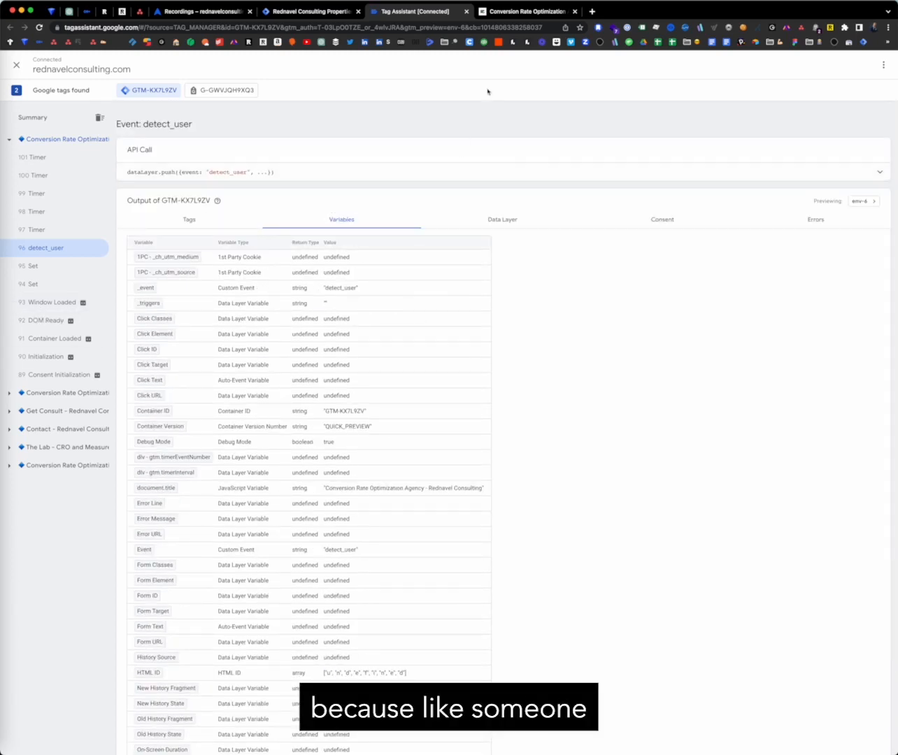
Return to the untitled GA4 event tag in Tag Manager and start a new Custom Event trigger for it
left_click(505, 11)
left_click(430, 12)
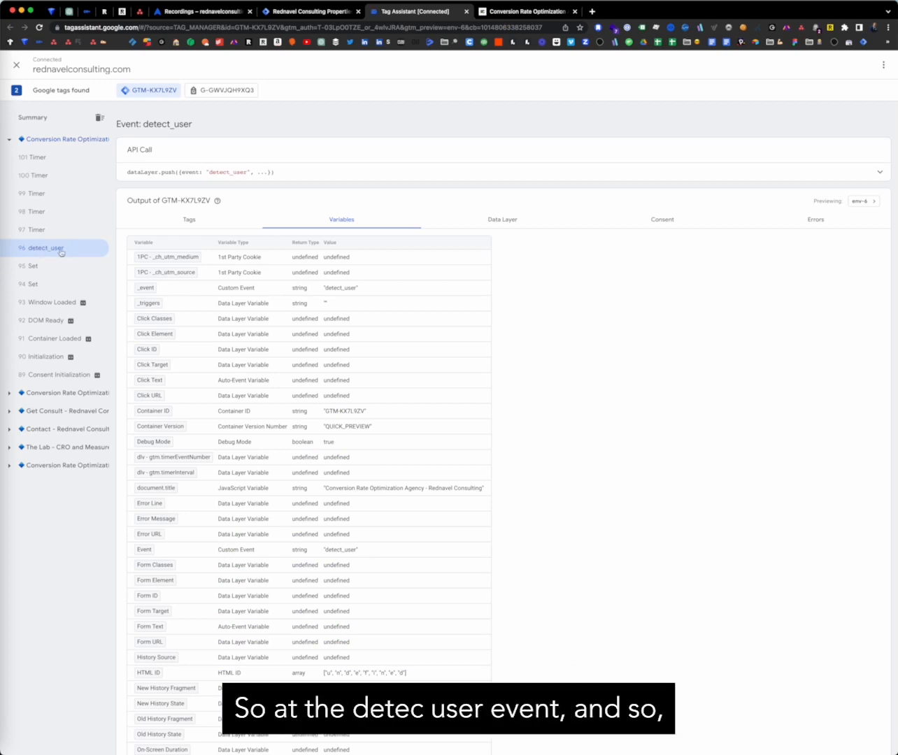
left_click(316, 12)
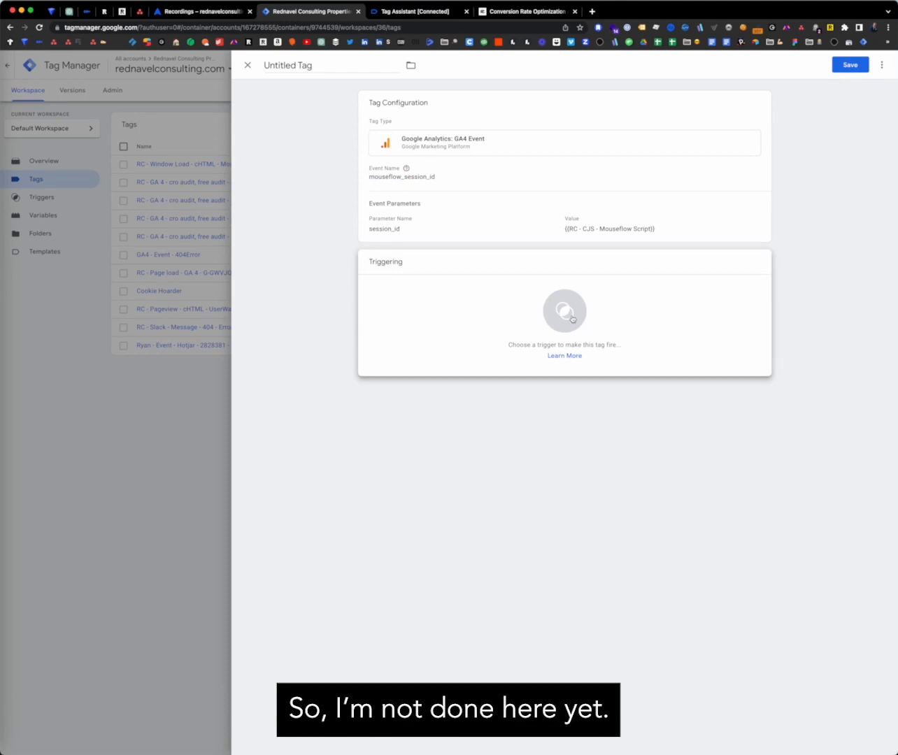
left_click(555, 309)
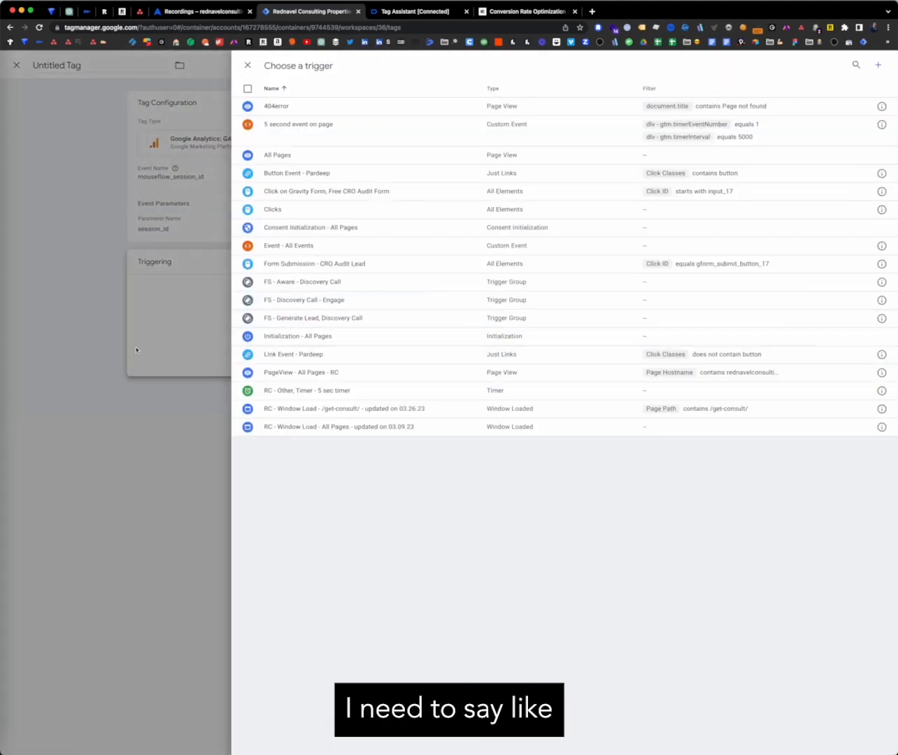
left_click(207, 362)
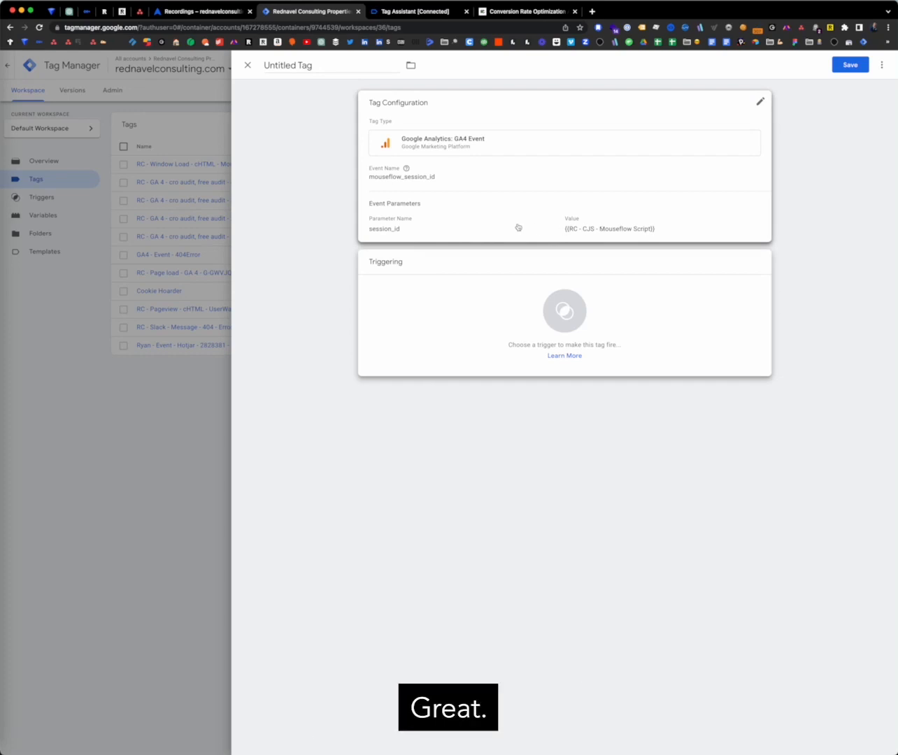
left_click(565, 310)
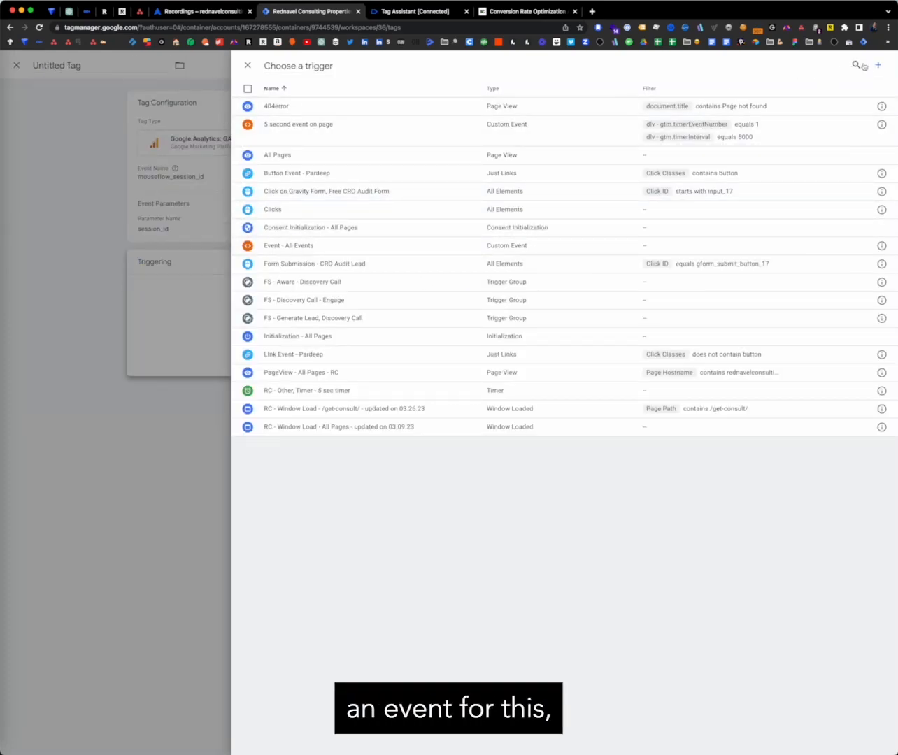
left_click(877, 65)
left_click(670, 474)
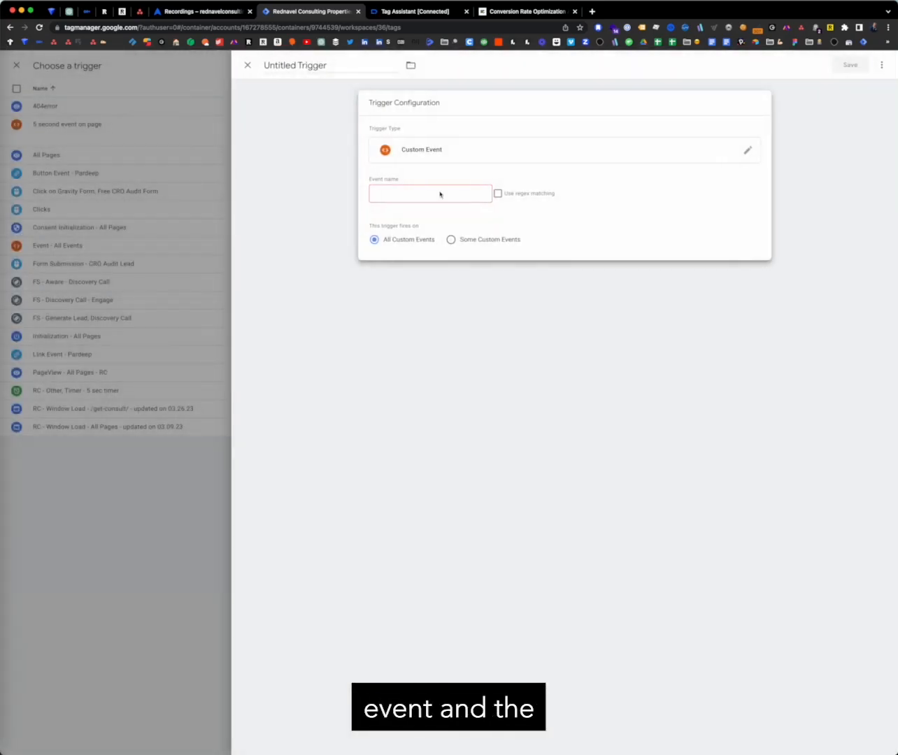
Copy the detect_user event name from Tag Assistant into the new Custom Event trigger's event name in Tag Manager
left_click(415, 12)
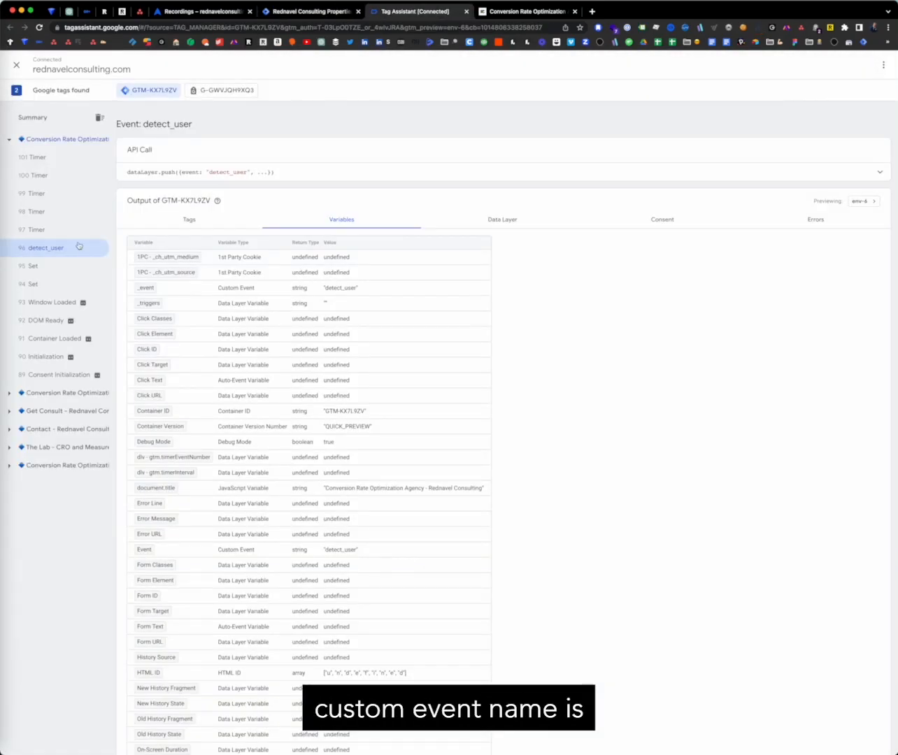
left_click_drag(27, 248, 66, 250)
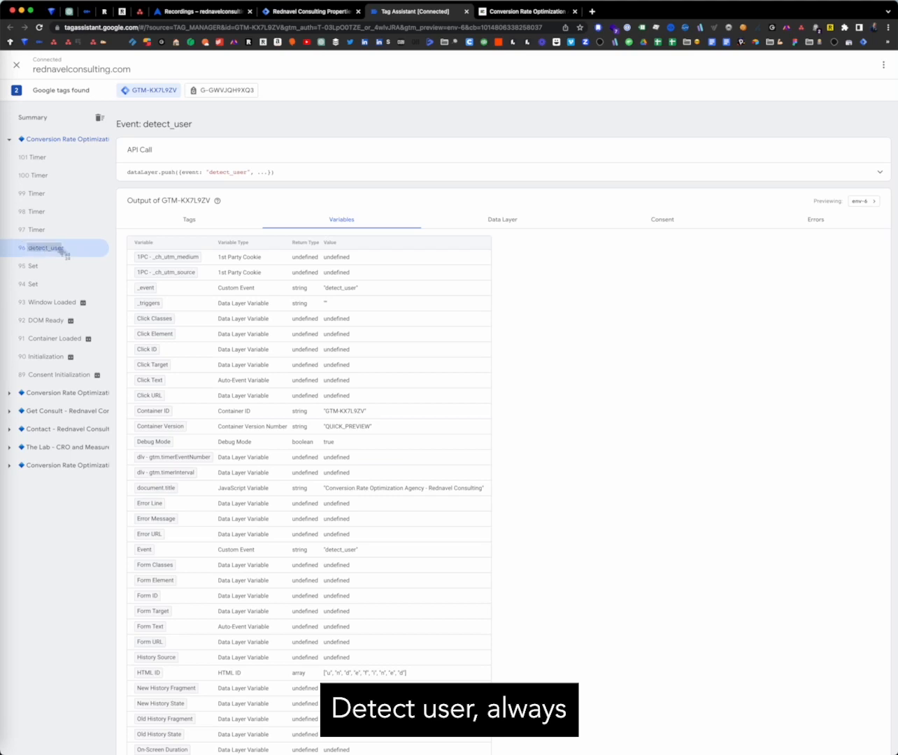
key("super+c")
left_click(322, 12)
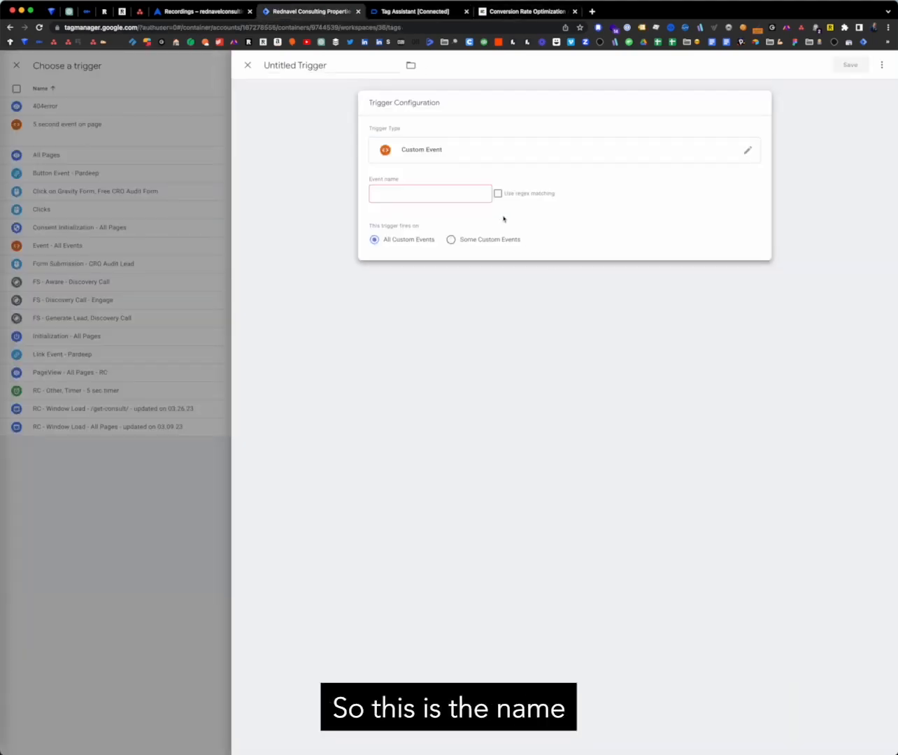
key("super+v")
Name the trigger "RC - Other, Custom Event - detect_user - updated on 03.29.23" and save it, firing on all custom events
left_click(286, 65)
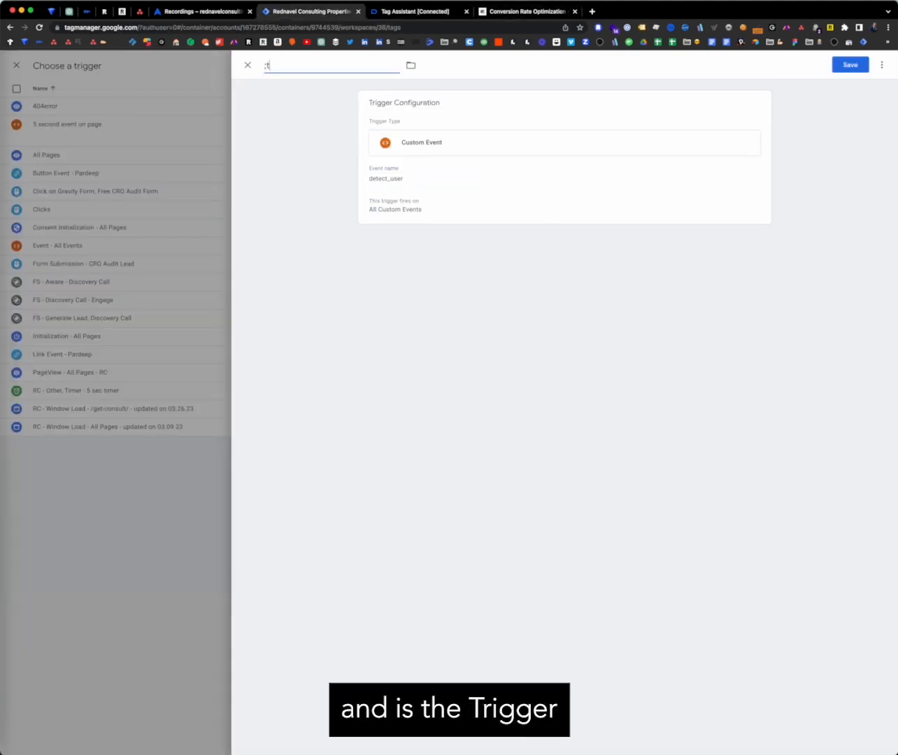
type(";trigger")
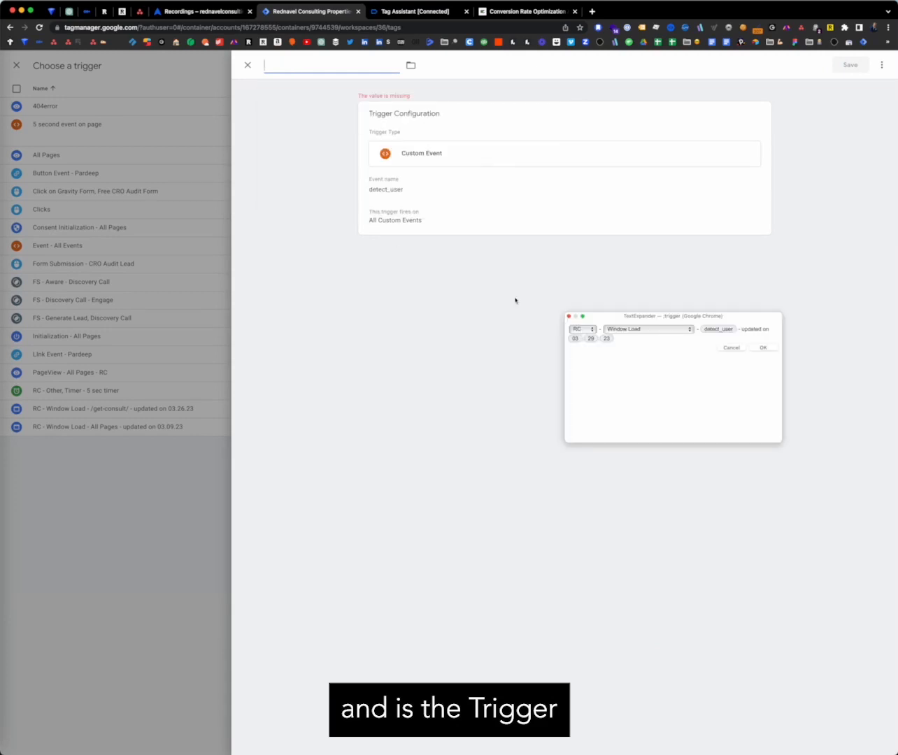
left_click(638, 330)
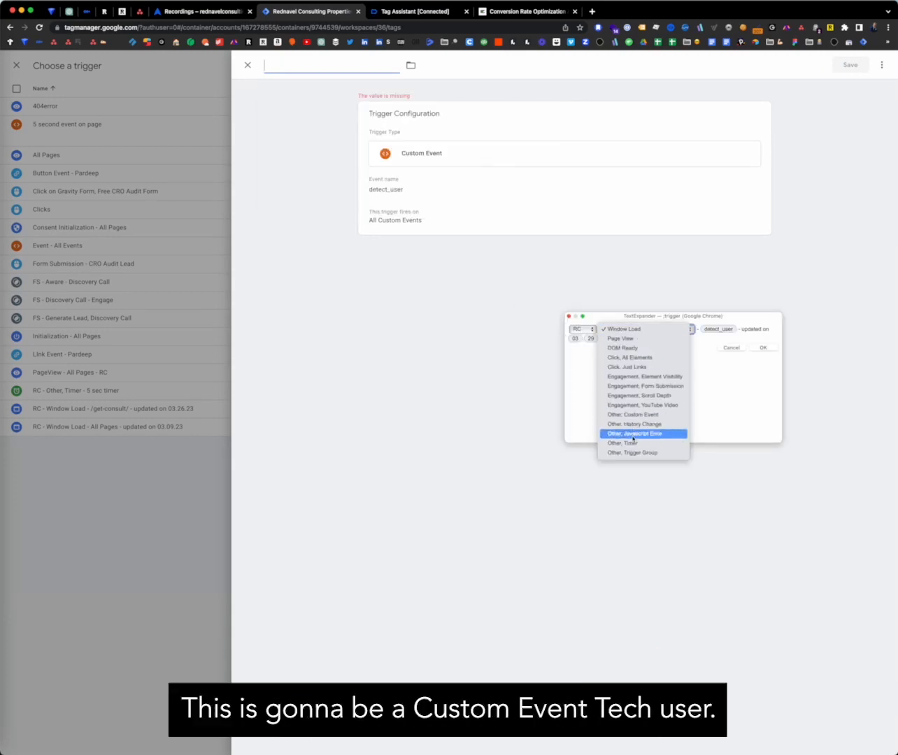
left_click(649, 414)
key("Return")
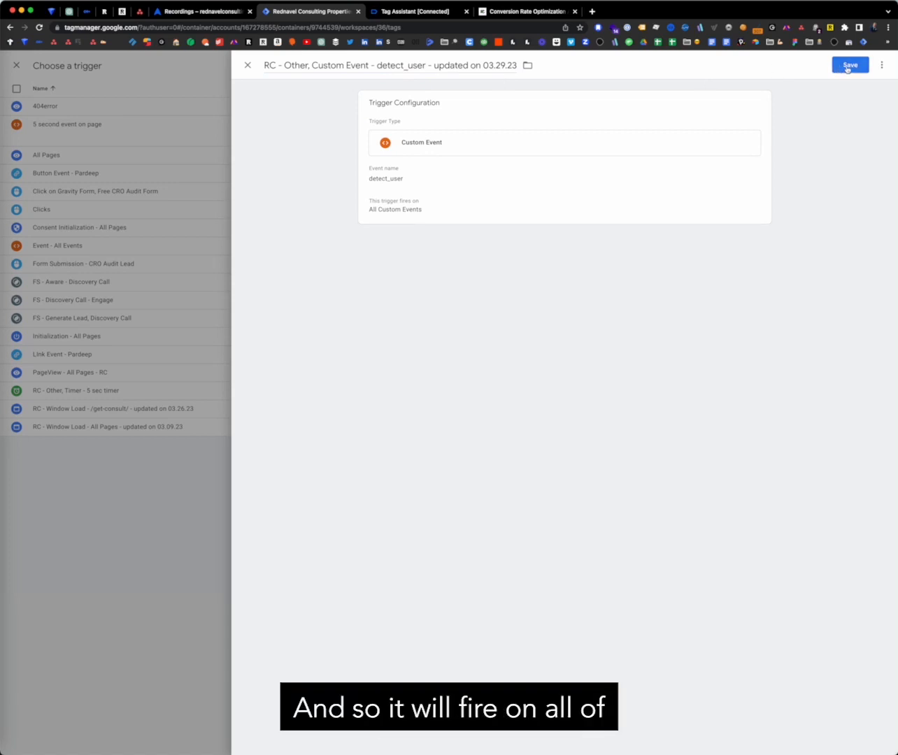
left_click(420, 209)
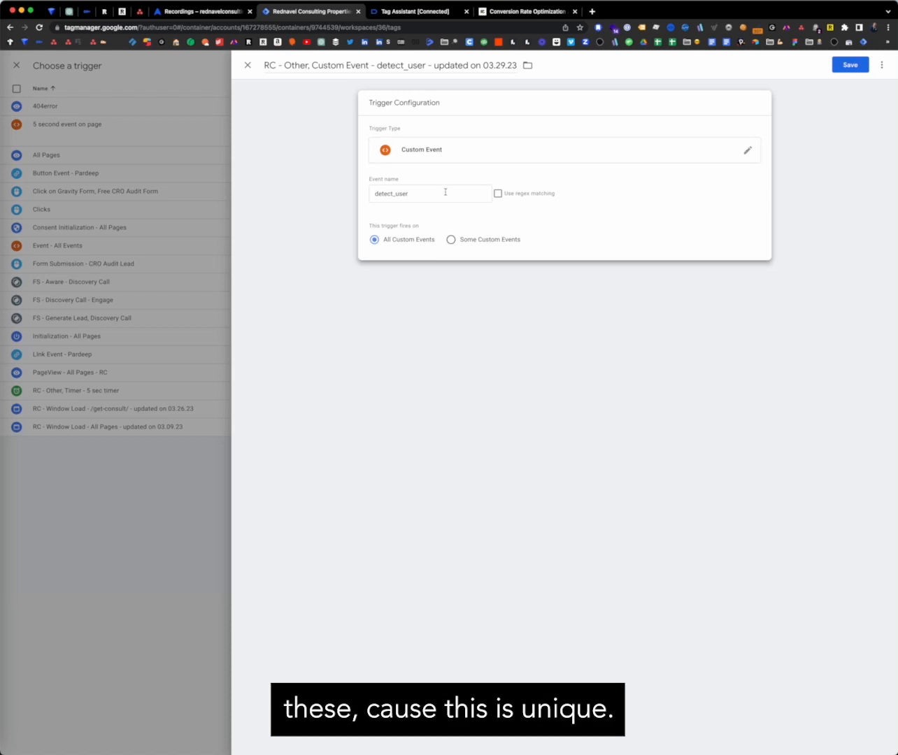
left_click(843, 63)
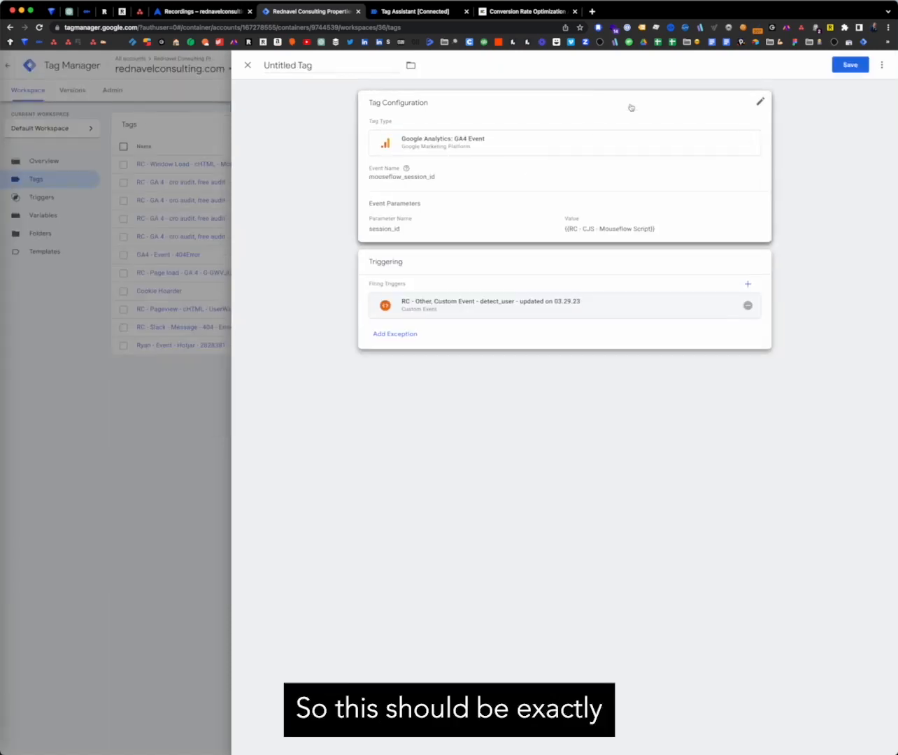
left_click(327, 66)
key("super+a")
type(";tag")
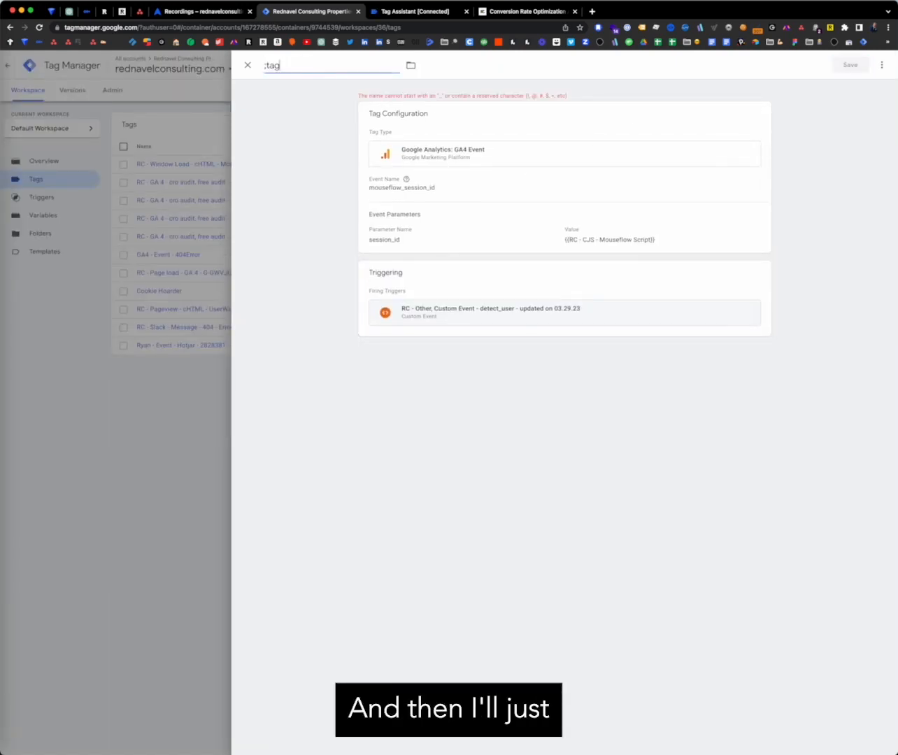
left_click(483, 117)
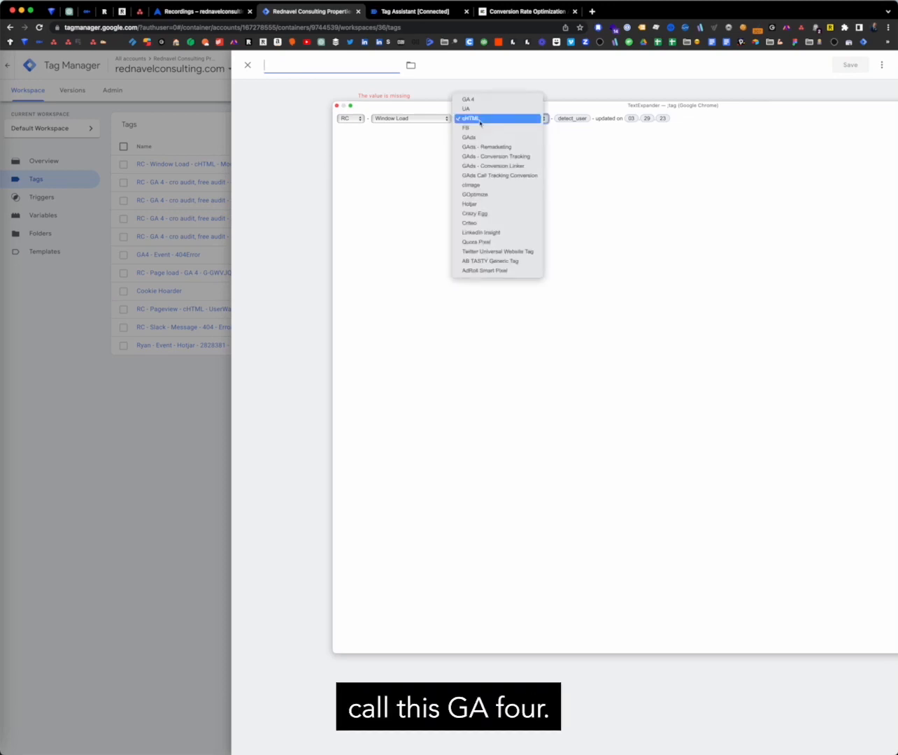
left_click(481, 97)
left_click(432, 119)
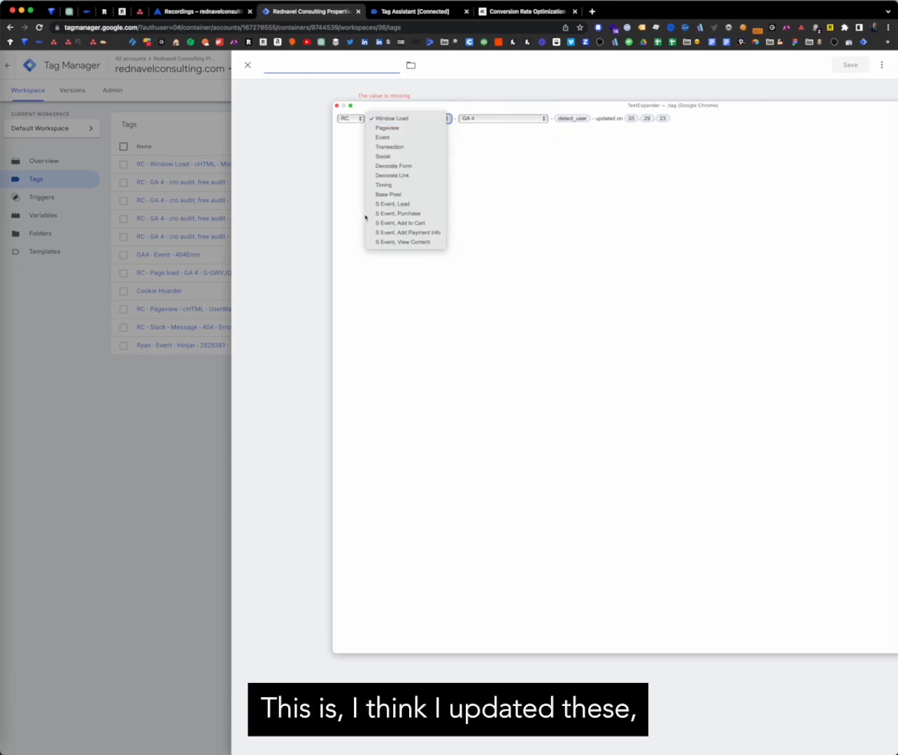
left_click(495, 202)
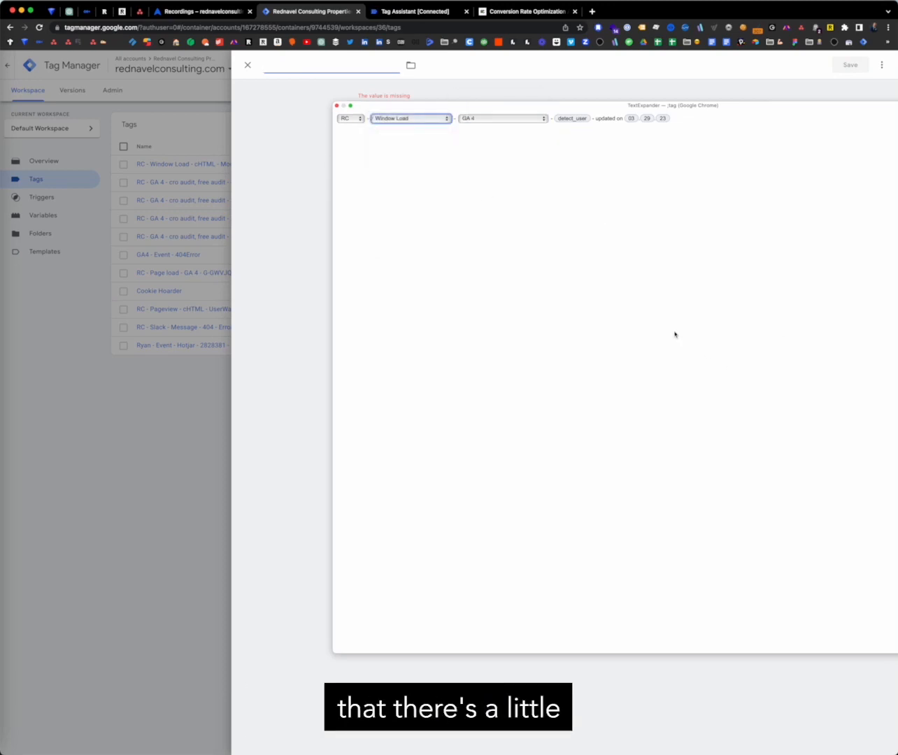
key("Escape")
Name the tag "RC - GA4 Event, Mouseflow Session Id", without a date
left_click(305, 65)
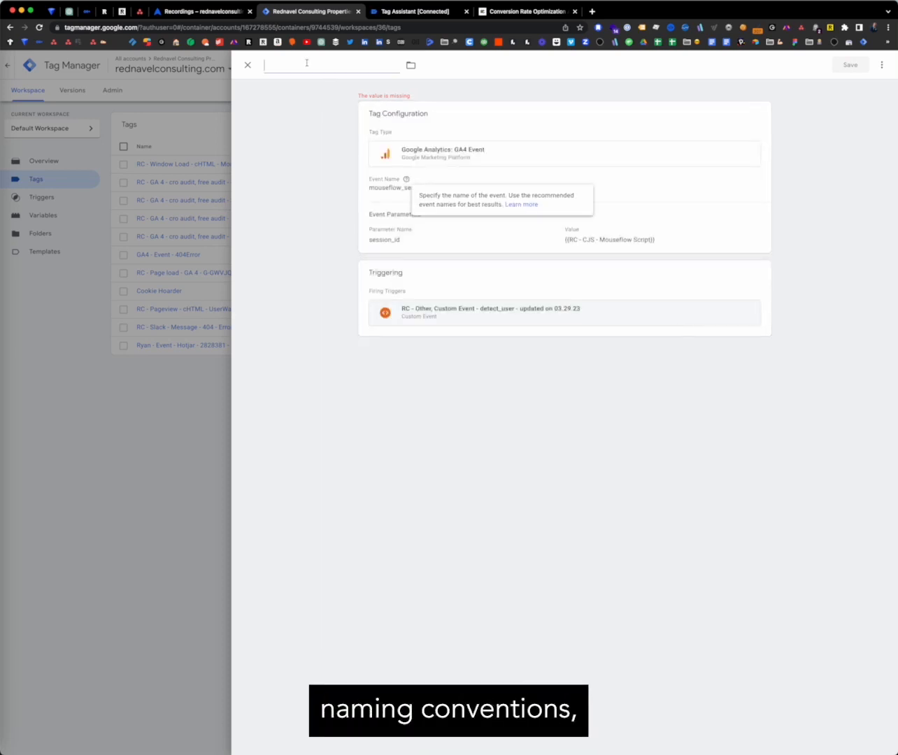
type("RC - GA")
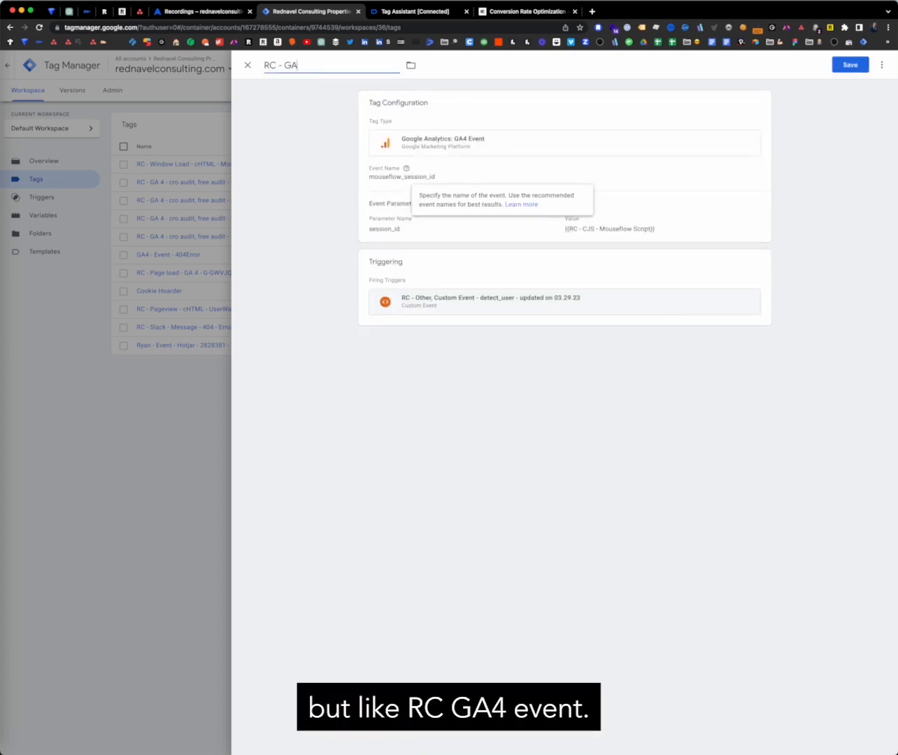
type("4 Event, Mouse")
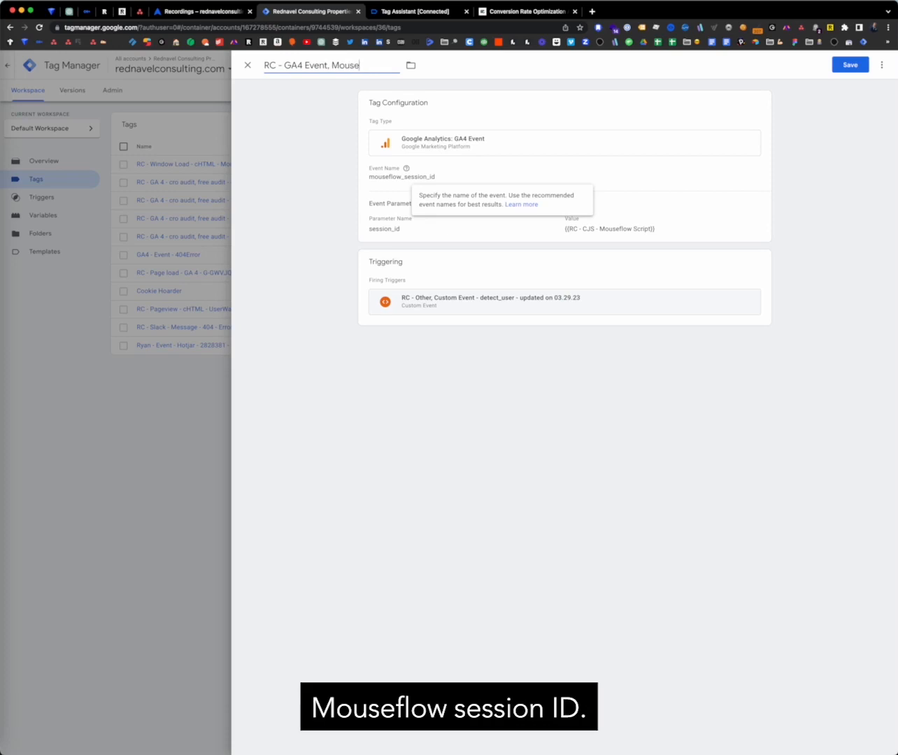
type("flow Session Id - 3.29.23")
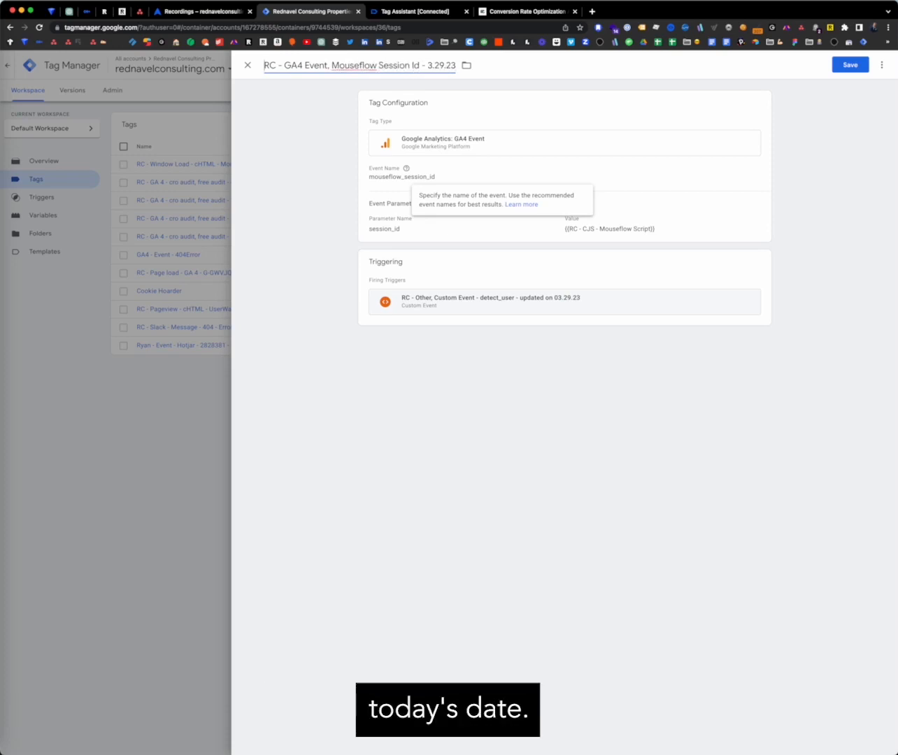
key("BackSpace")
key("BackSpace")
key("BackSpace")
key("BackSpace")
key("BackSpace")
key("BackSpace")
key("BackSpace")
key("BackSpace")
key("BackSpace")
key("BackSpace")
Set the tag's configuration tag to "RC - Page load - GA 4 - G-GWVJQH9XQ3 - updated on 03.09.23" and save the tag
left_click(420, 210)
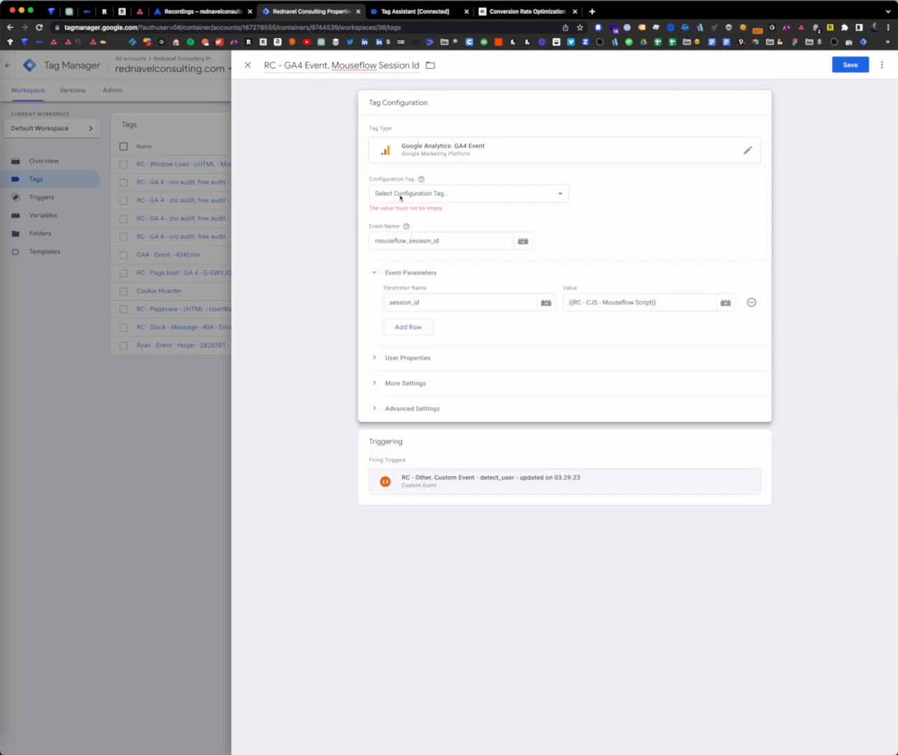
left_click(400, 196)
left_click(400, 215)
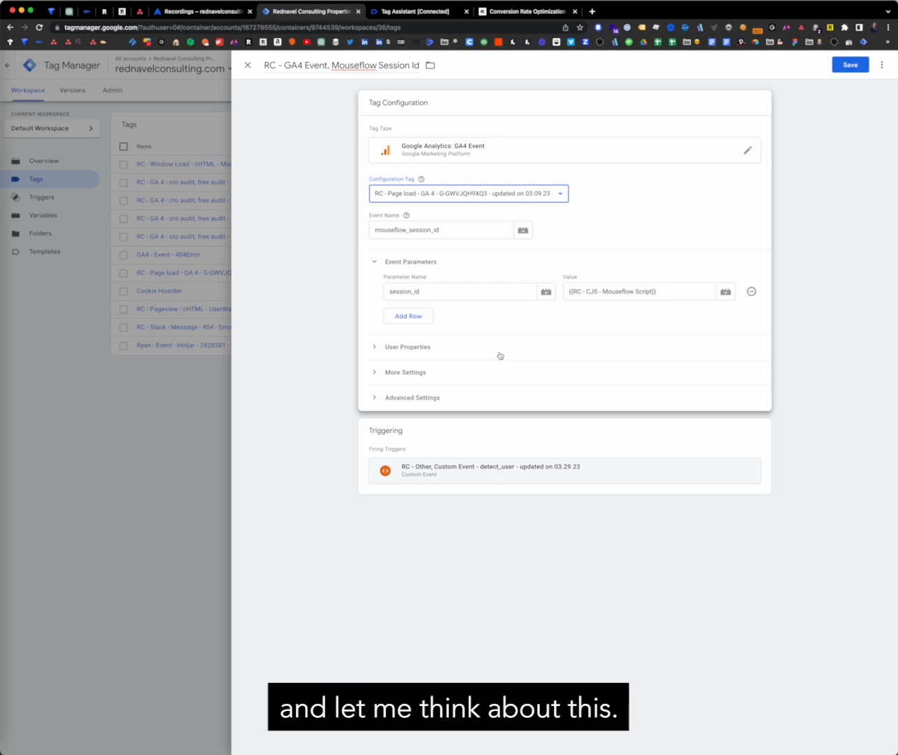
left_click(375, 347)
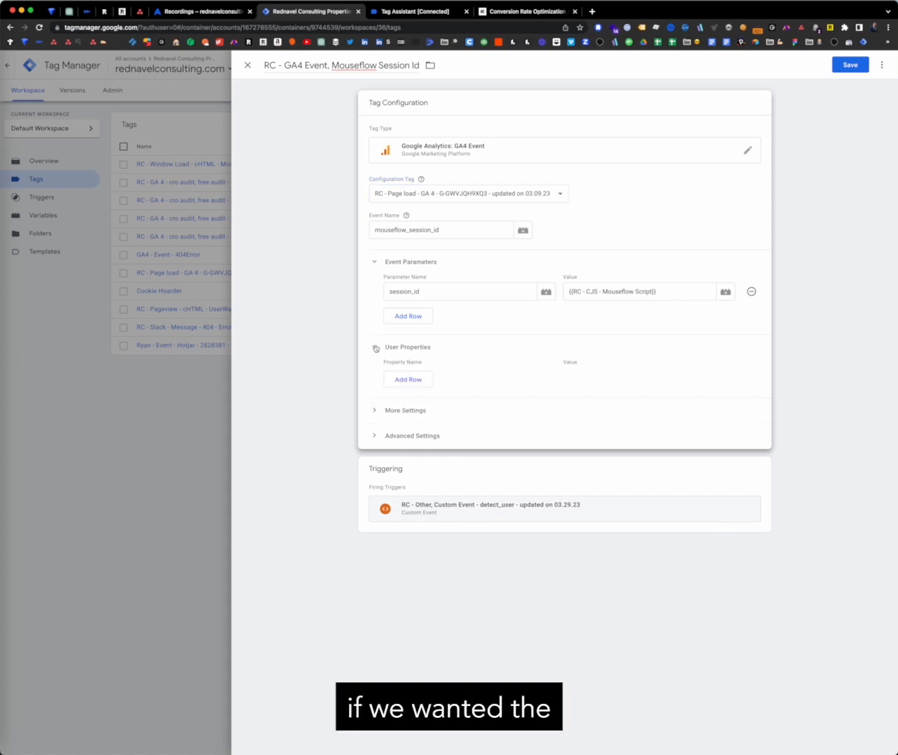
left_click(375, 347)
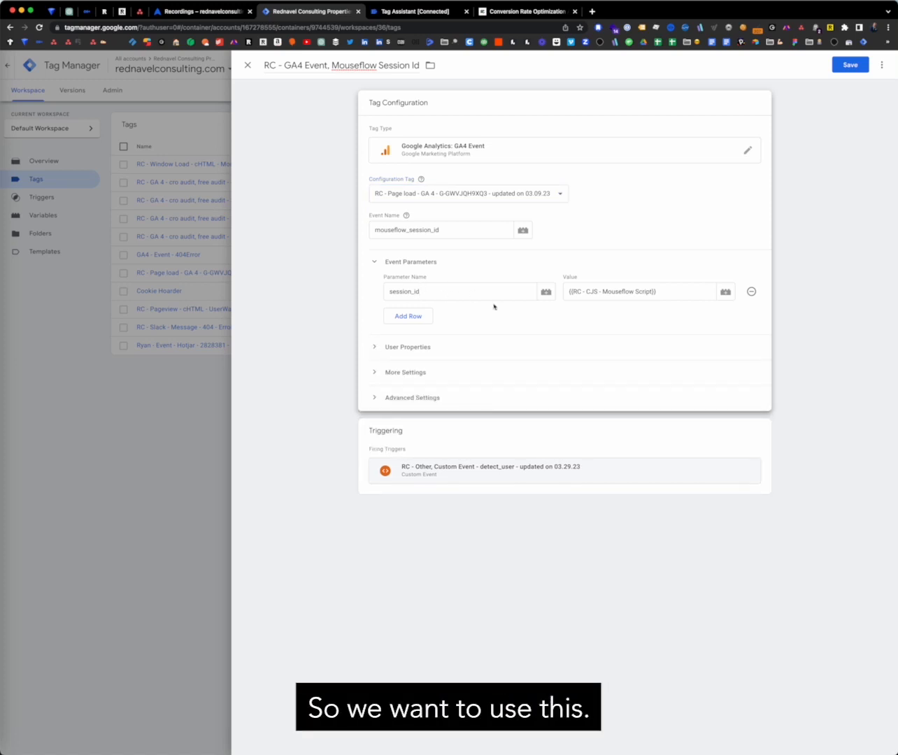
left_click(847, 66)
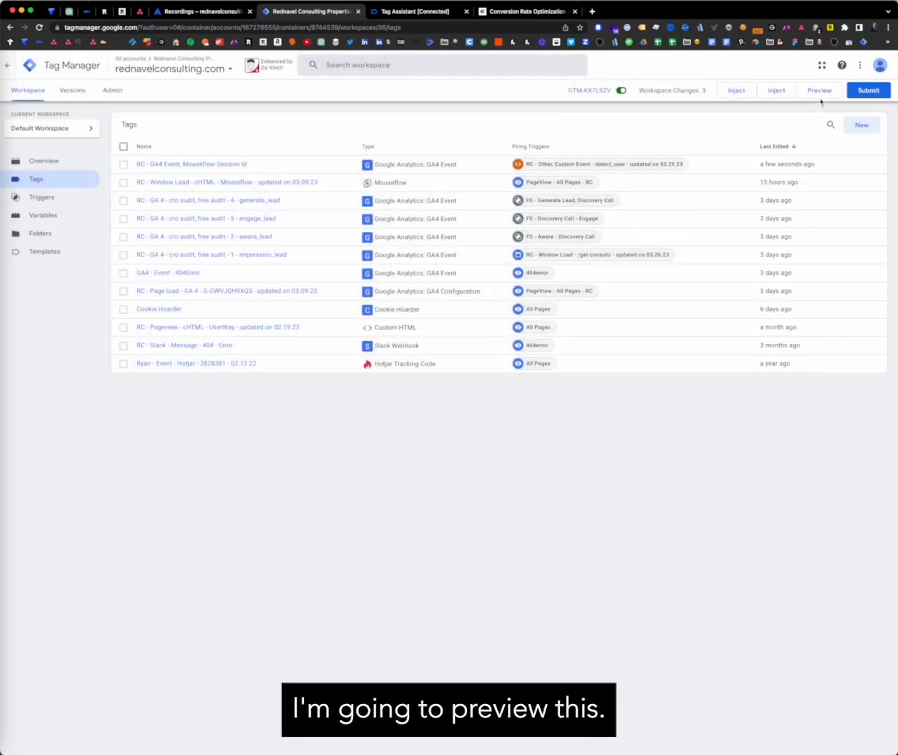
Start a preview of the container connected to rednavelconsulting.com in Tag Assistant, and open Google Analytics in a new tab
left_click(820, 92)
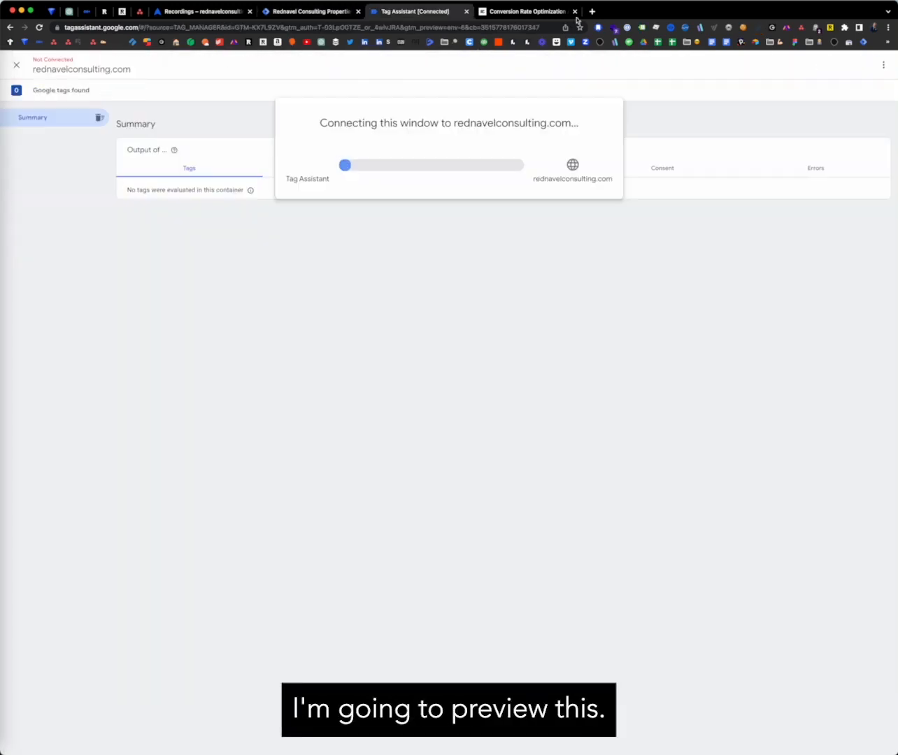
left_click(591, 12)
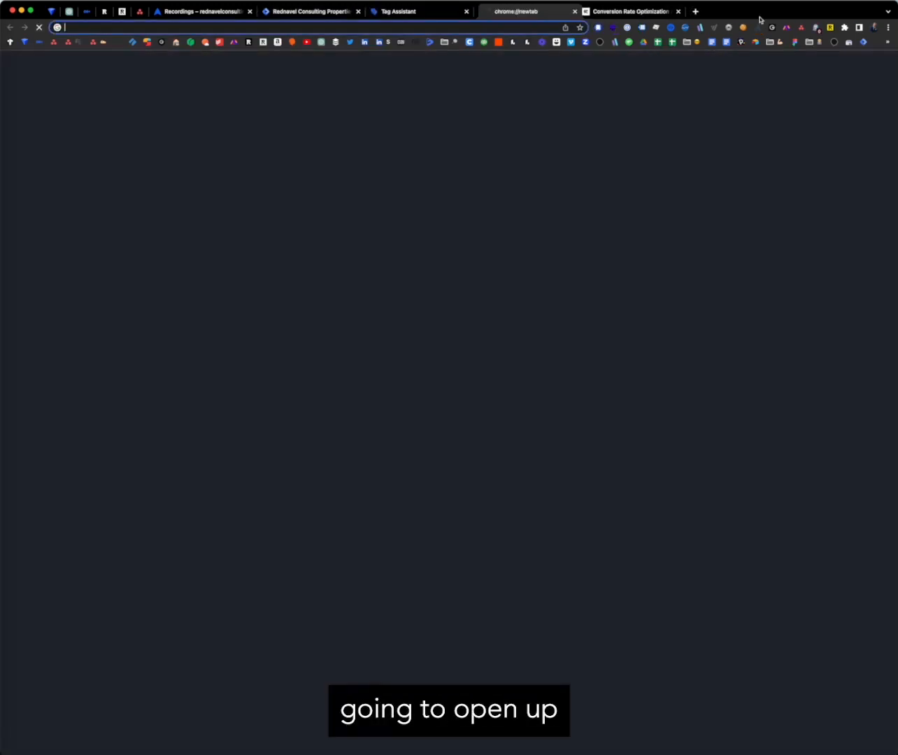
left_click(886, 42)
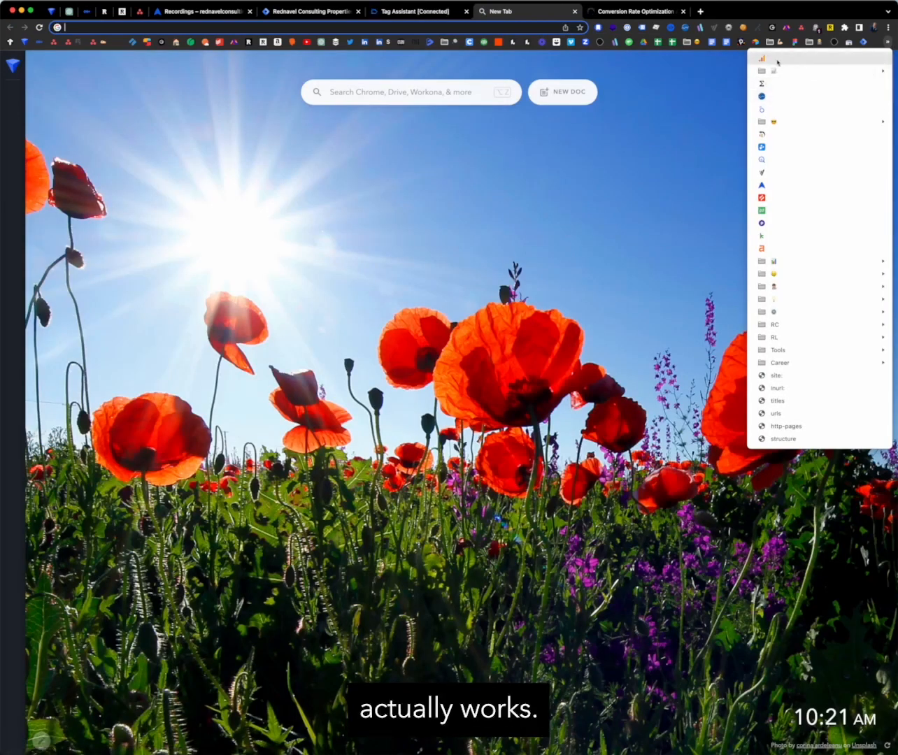
left_click(769, 58)
left_click(390, 10)
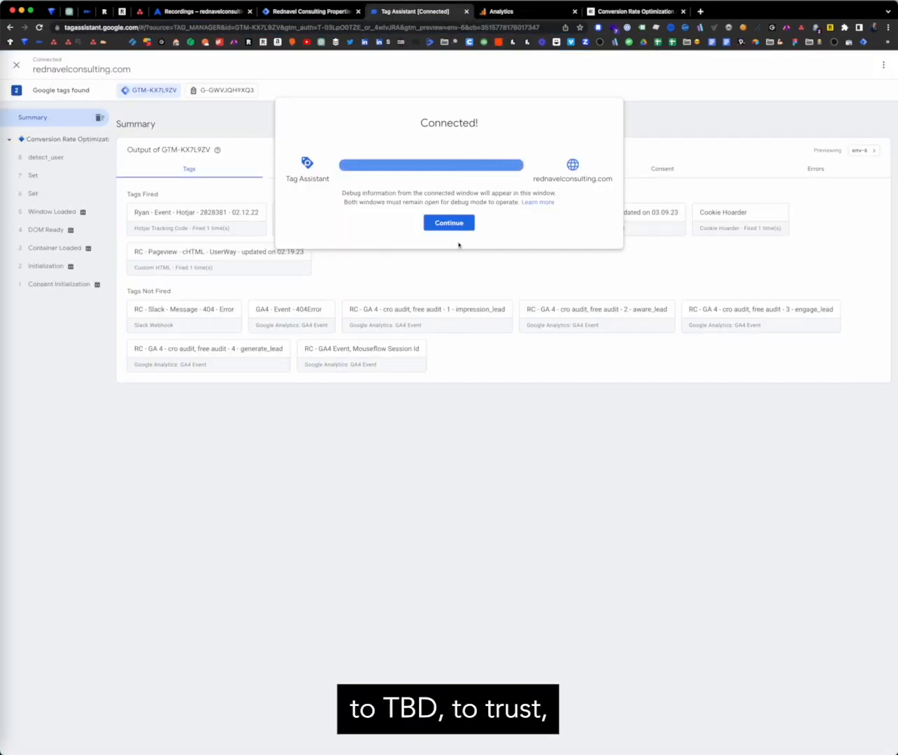
left_click(453, 224)
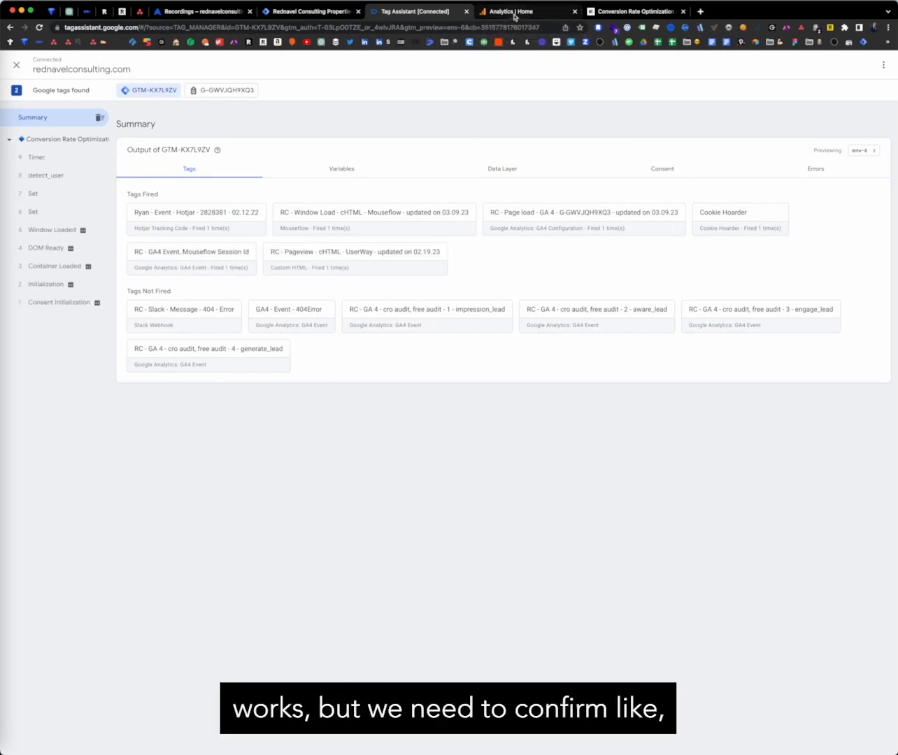
Inspect the RC - GA4 Event, Mouseflow Session Id tag's details at the detect_user event, showing the variables' values
left_click(58, 175)
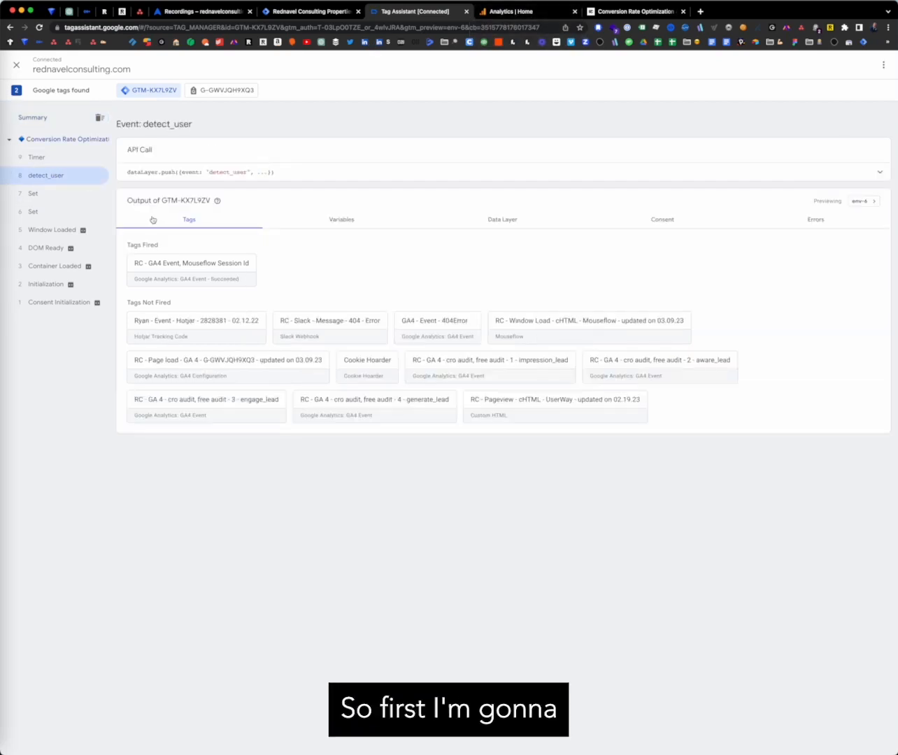
left_click(207, 278)
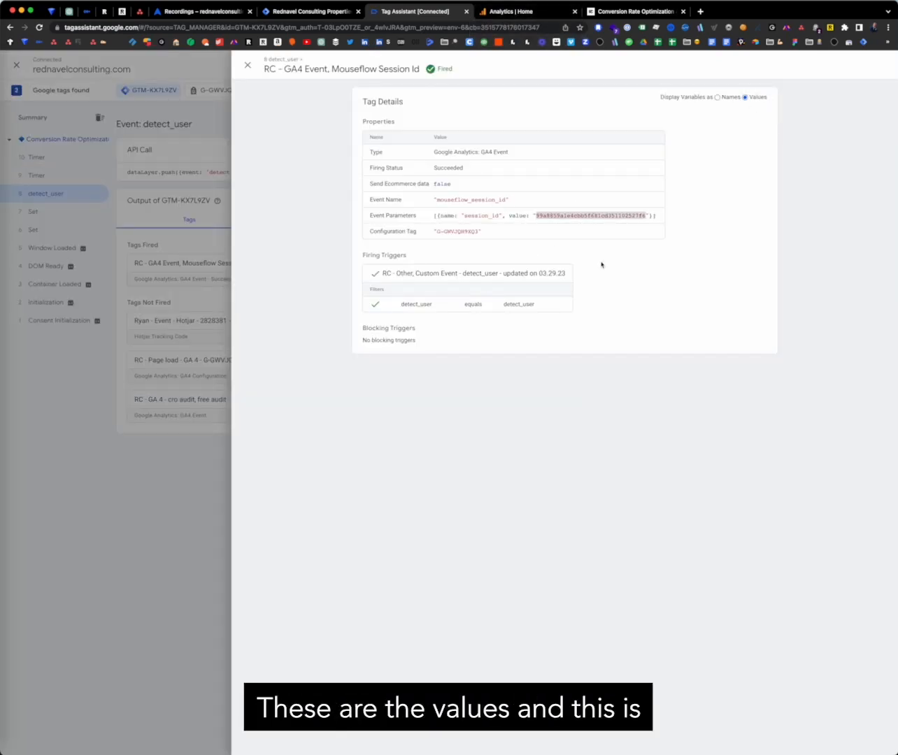
Compare the session_id parameter's variable name with its actual value in the RC - GA4 Event, Mouseflow Session Id tag details
left_click(726, 100)
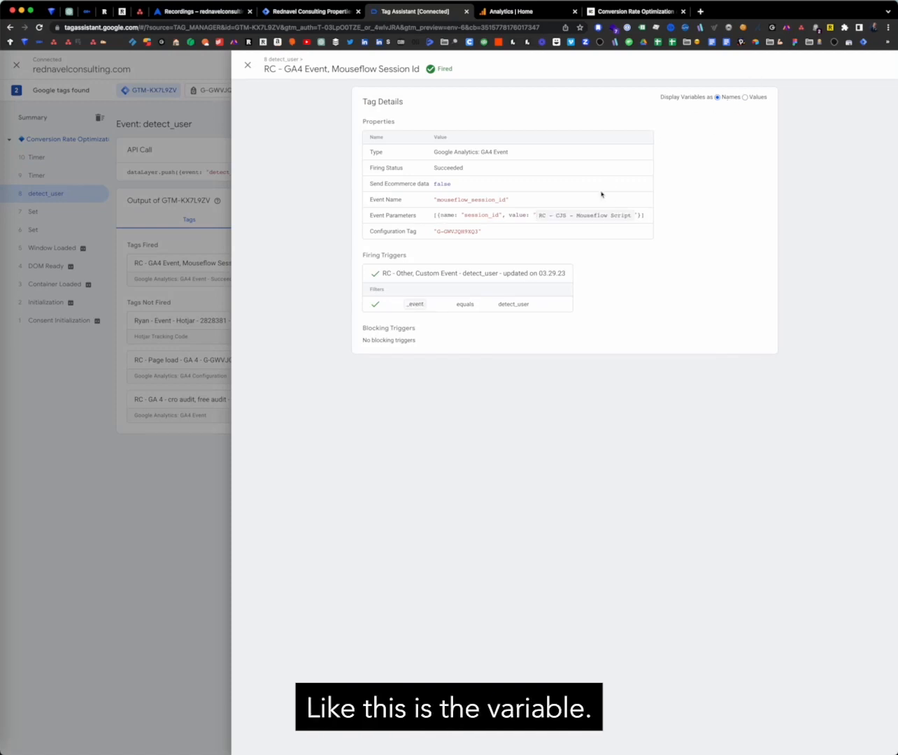
left_click(755, 100)
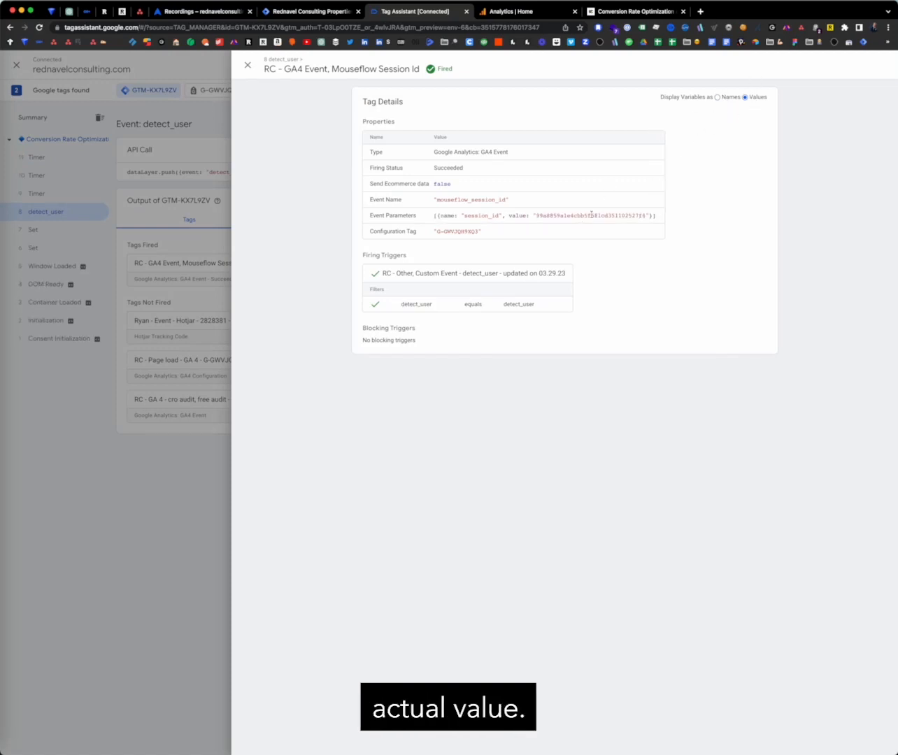
double_click(590, 214)
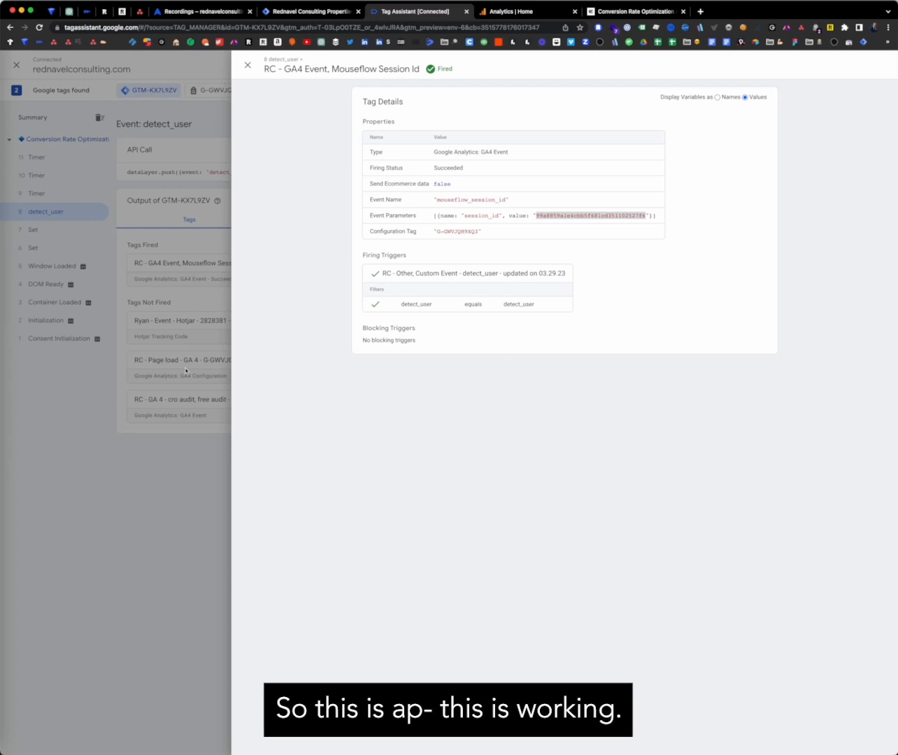
left_click(186, 370)
Switch to Google Analytics and open DebugView in the rednavelconsulting.com property's admin settings
left_click(510, 12)
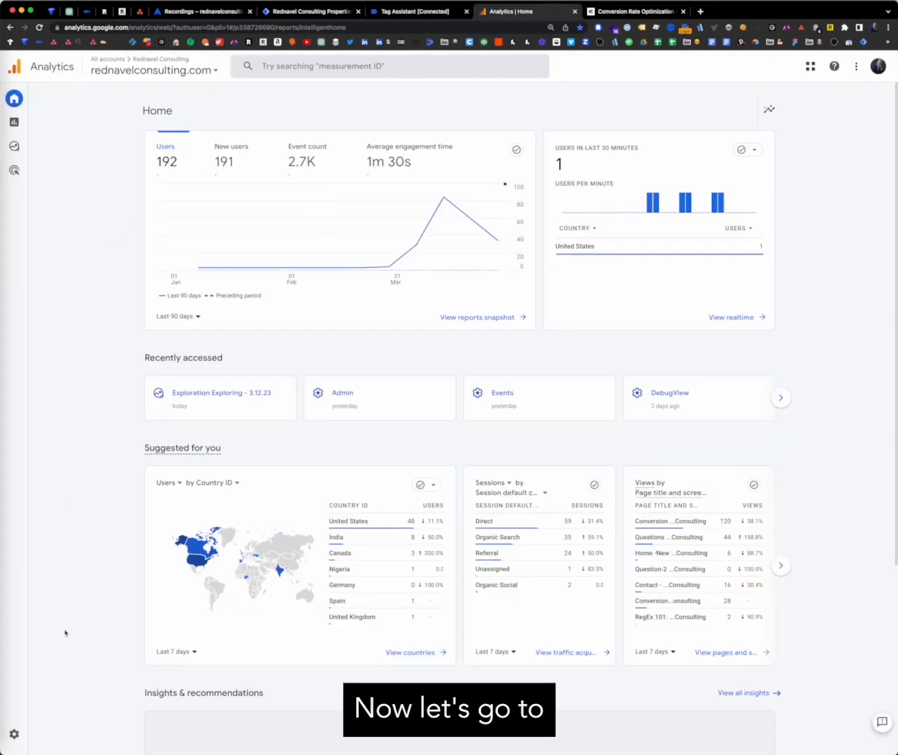
left_click(14, 734)
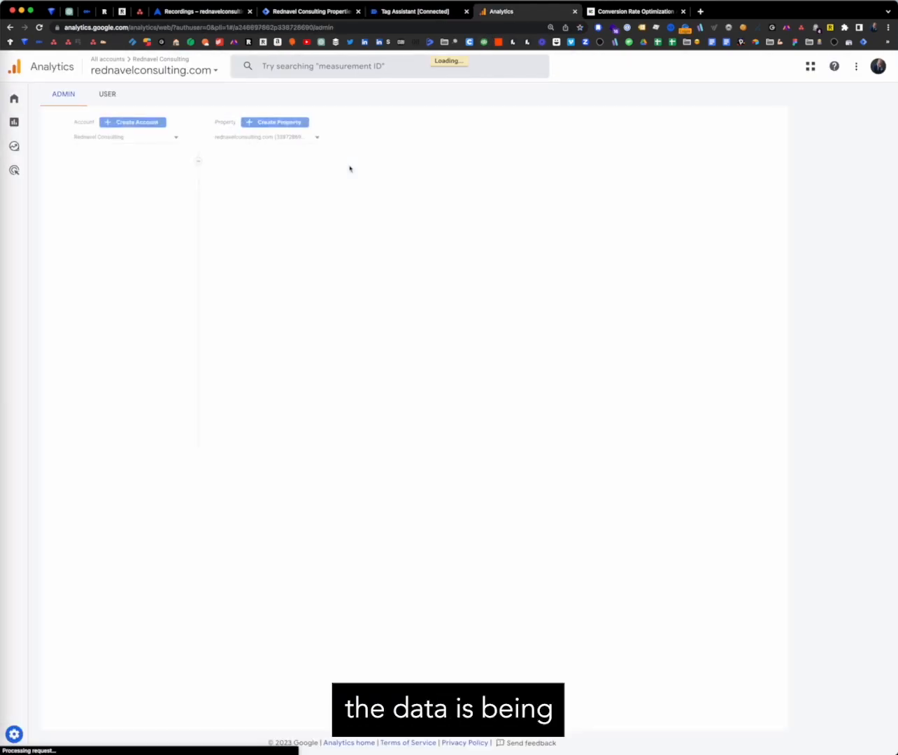
left_click(349, 488)
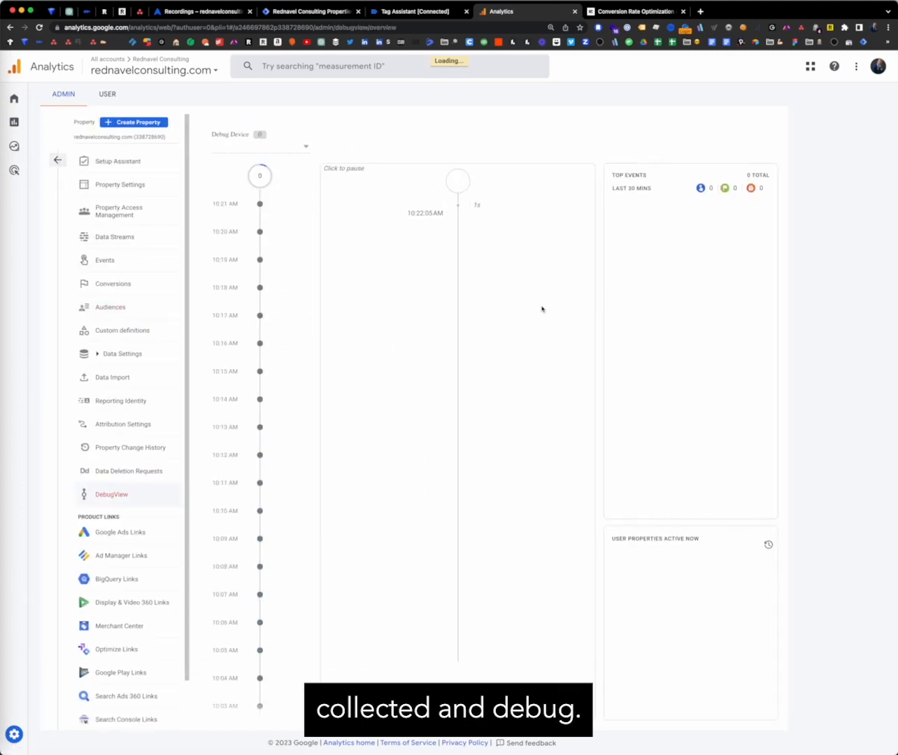